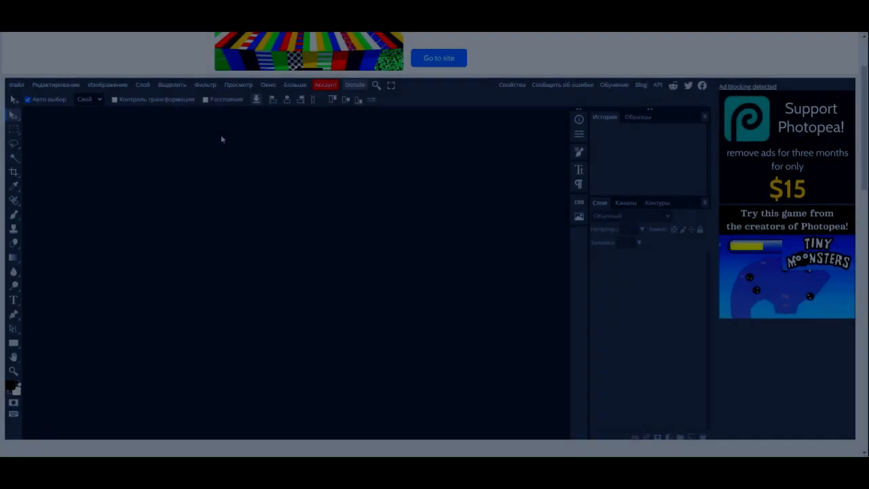
# Create a new project measuring 720 × 720 pixels at 72 DPI with a white background
pyautogui.click(16, 85)
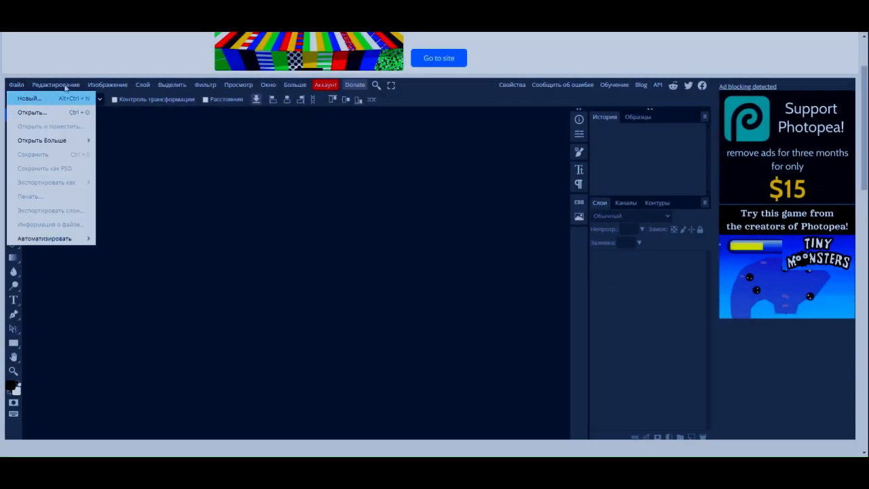
pyautogui.click(62, 98)
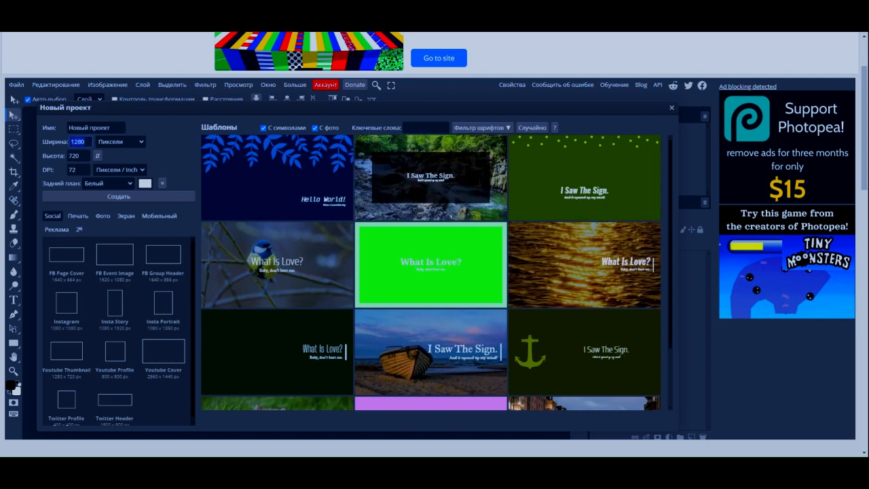
pyautogui.press('BackSpace')
pyautogui.press('Return')
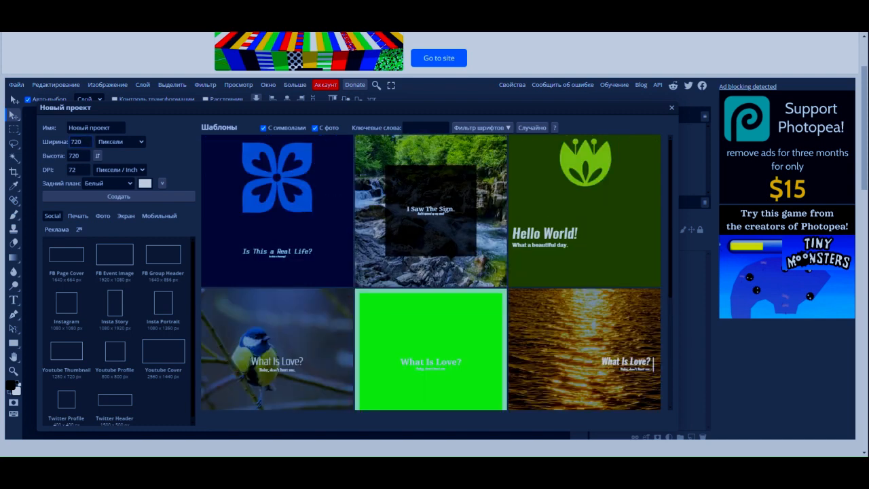
pyautogui.click(130, 197)
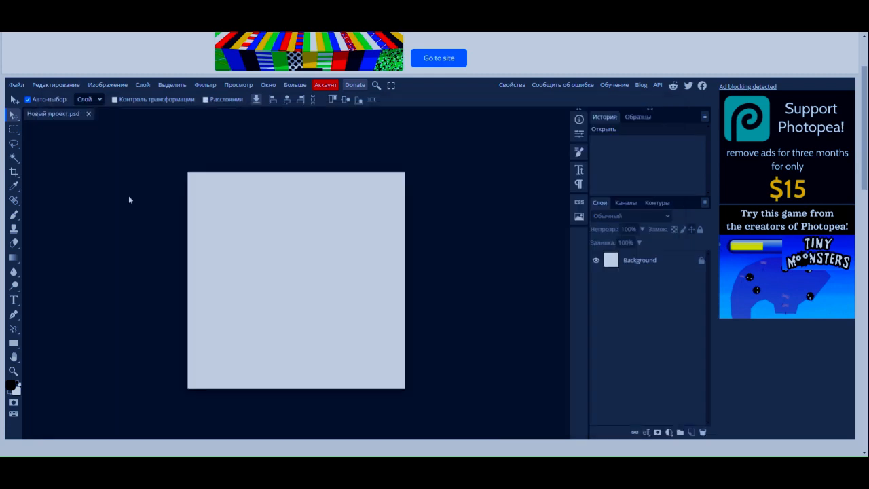
# Place the crescent-moon night sky image in the project and move its layer above the Background layer
pyautogui.click(17, 86)
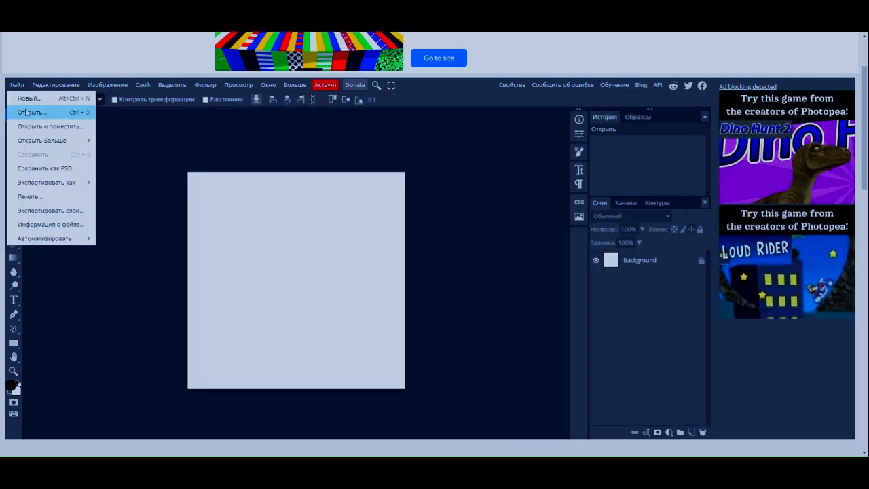
pyautogui.click(26, 113)
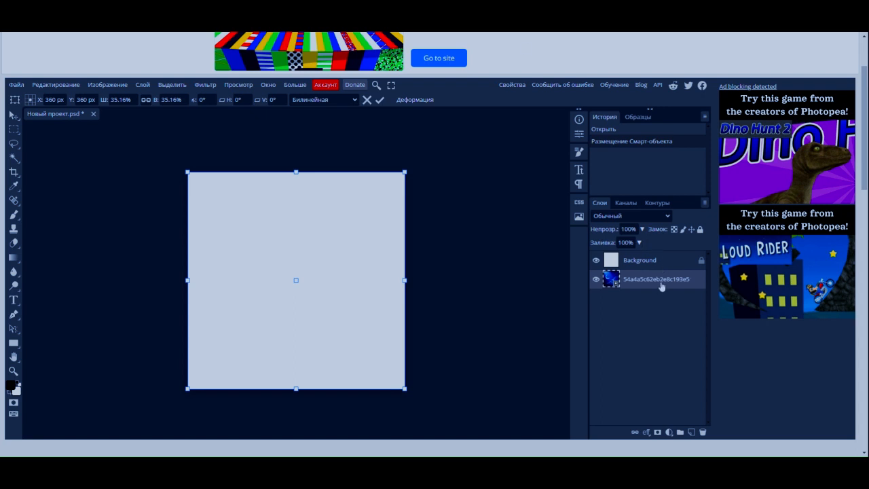
pyautogui.moveTo(662, 286); pyautogui.dragTo(663, 258)
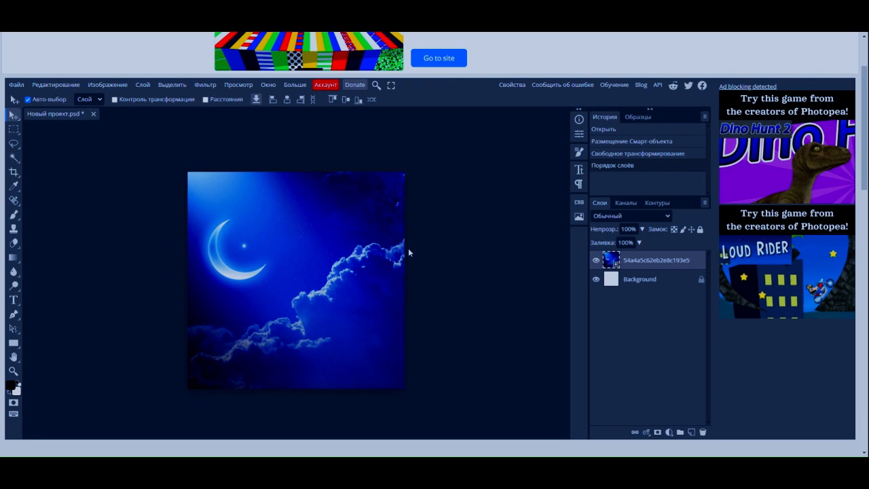
pyautogui.hotkey('ctrl', 'u')
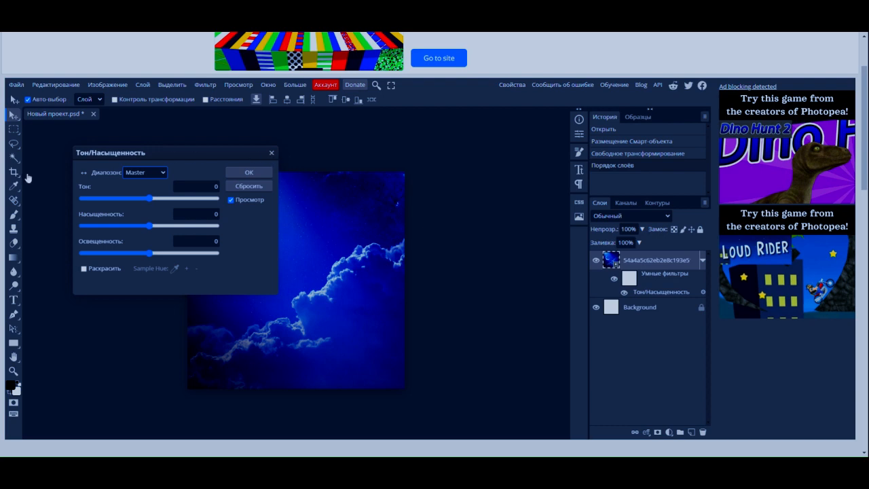
pyautogui.press('Escape')
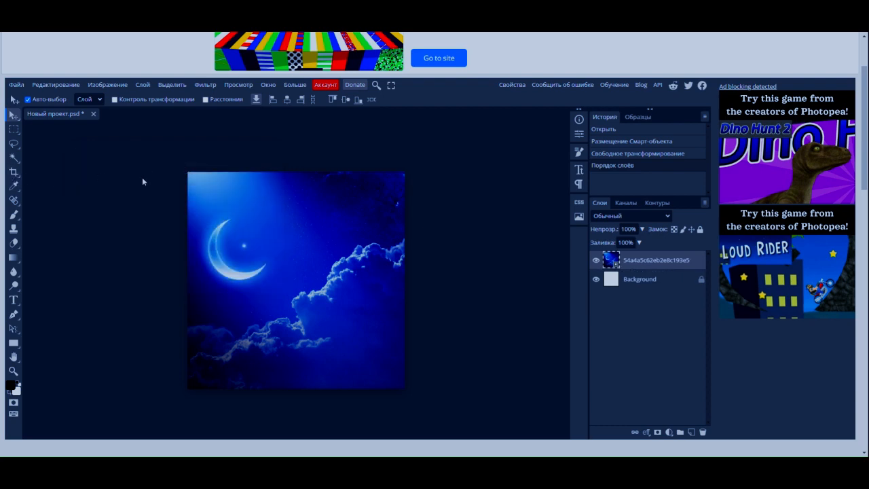
pyautogui.click(16, 300)
pyautogui.click(220, 258)
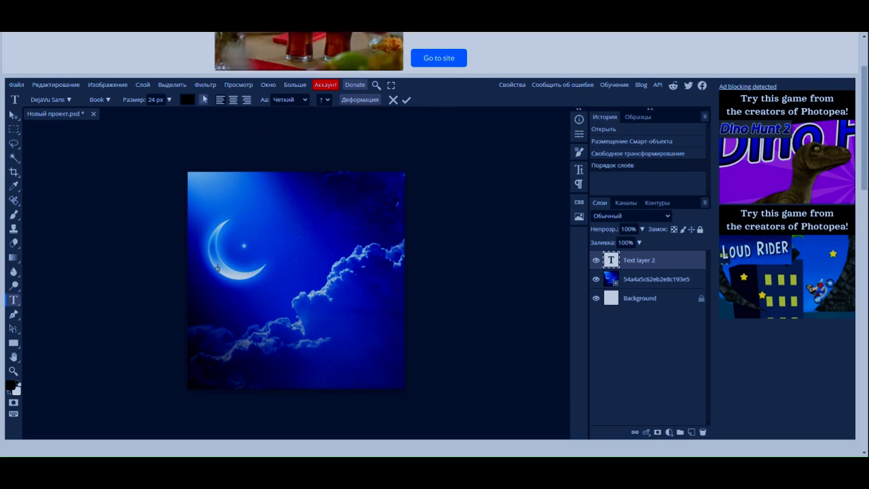
pyautogui.moveTo(168, 99); pyautogui.dragTo(190, 117)
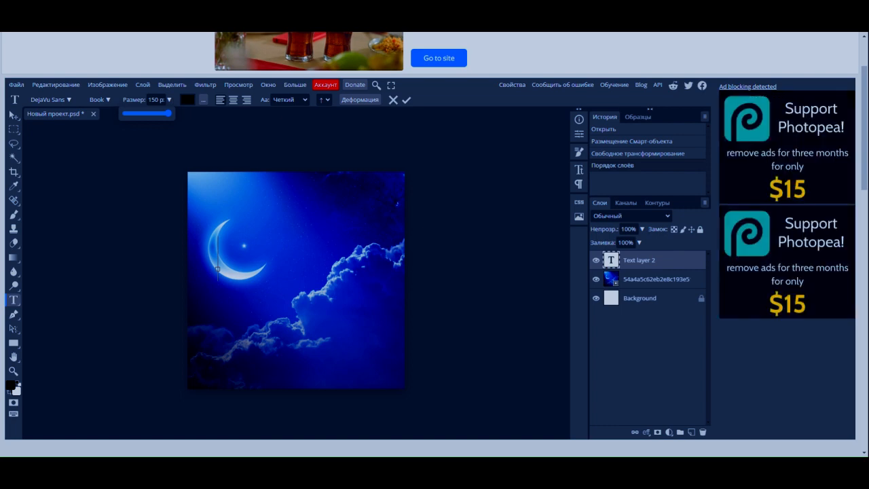
pyautogui.click(249, 148)
pyautogui.write('C')
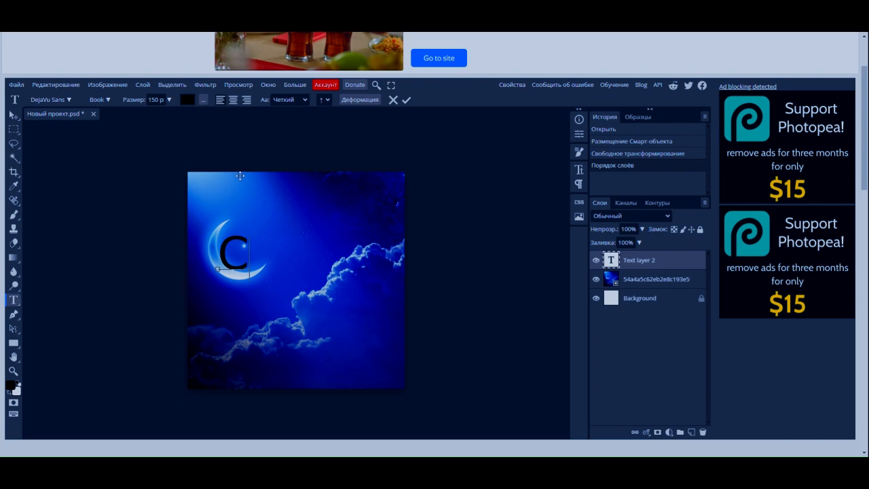
pyautogui.write('TRL')
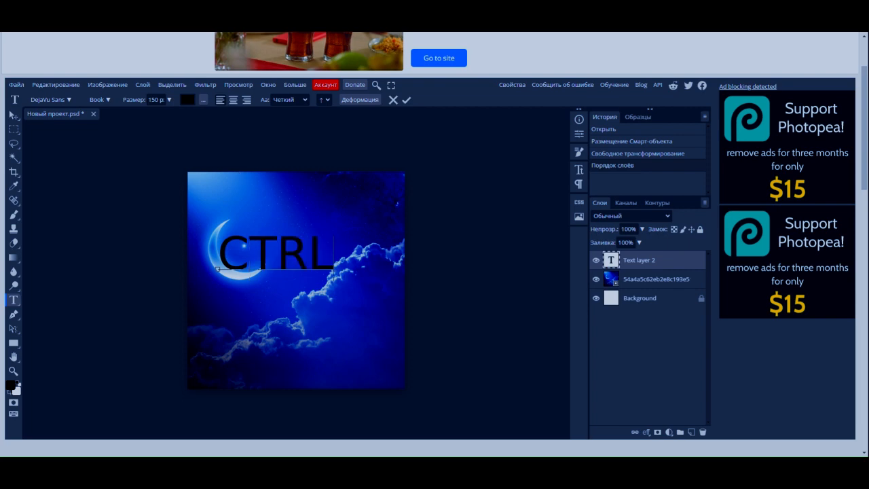
pyautogui.write('=U')
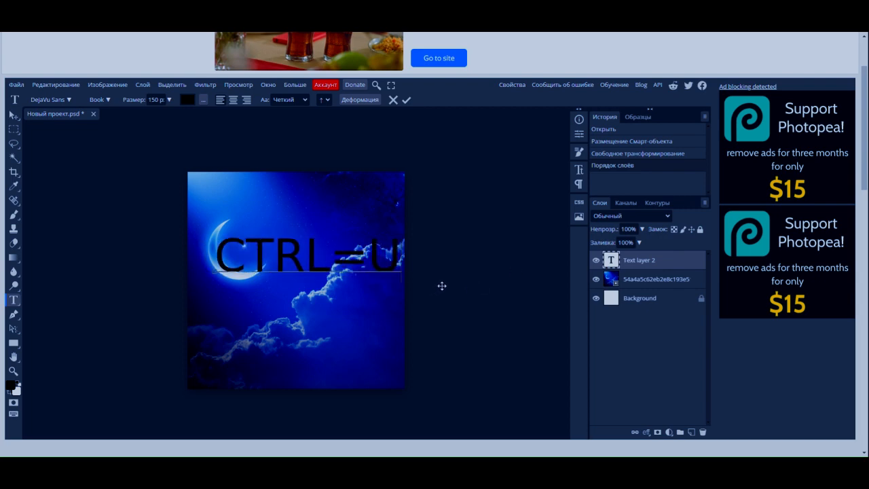
pyautogui.click(393, 99)
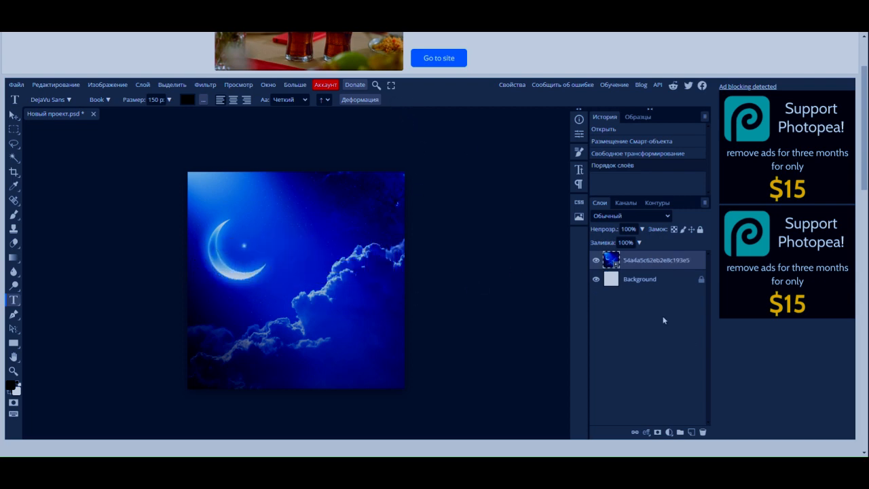
# Darken the night sky layer with a Hue/Saturation adjustment, setting its lightness to -48
pyautogui.hotkey('ctrl', 'u')
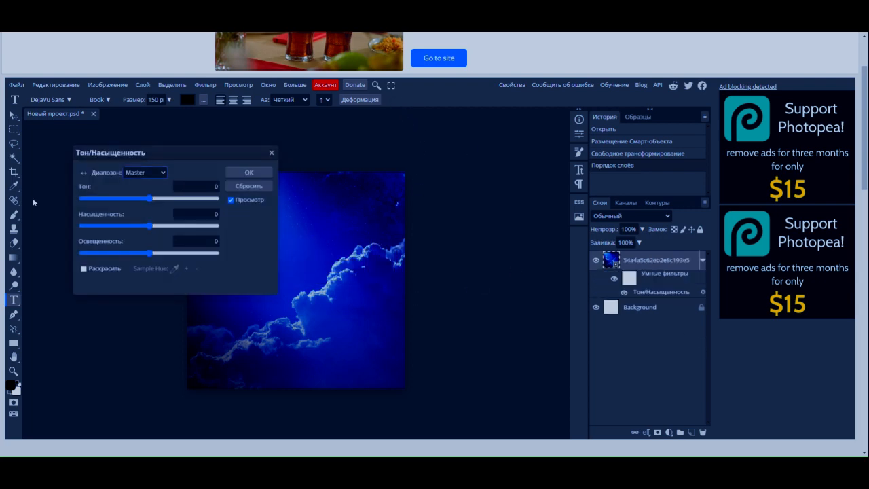
pyautogui.moveTo(148, 253); pyautogui.dragTo(116, 255)
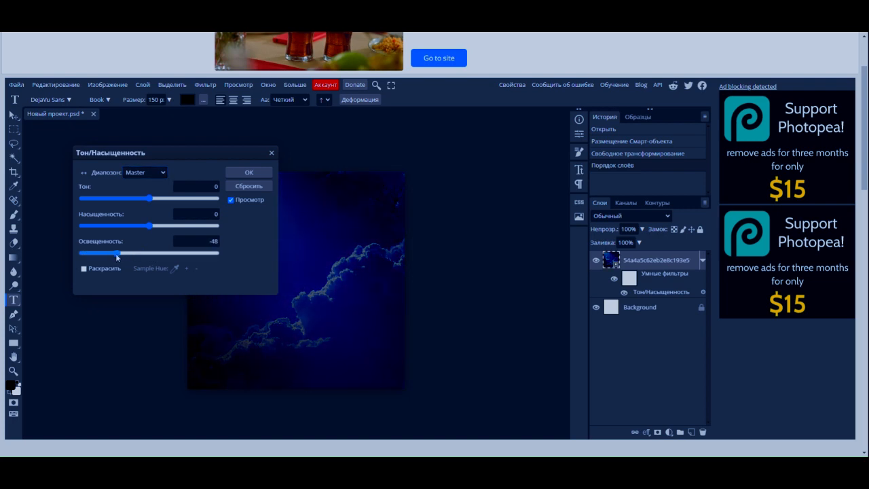
pyautogui.click(249, 173)
# Place the gold lanterns image and enlarge it to span the canvas width, with the chains hanging from the upper edge
pyautogui.click(10, 87)
pyautogui.click(43, 121)
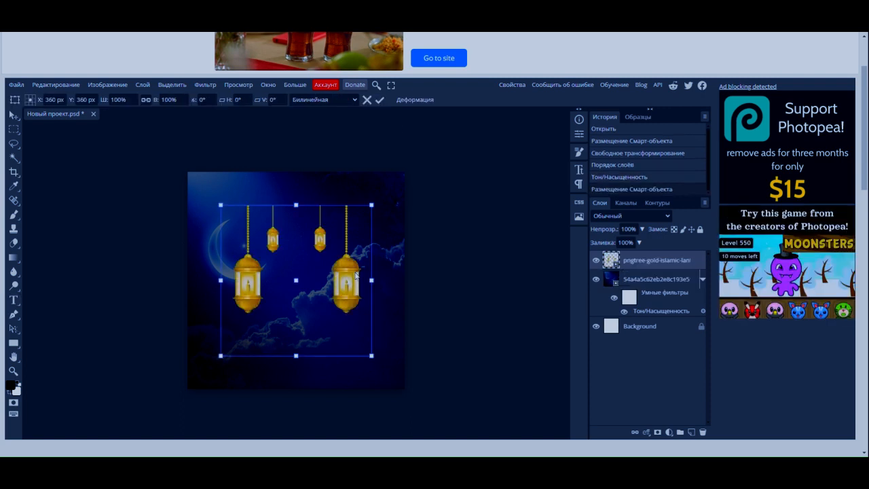
pyautogui.moveTo(220, 205); pyautogui.dragTo(188, 171)
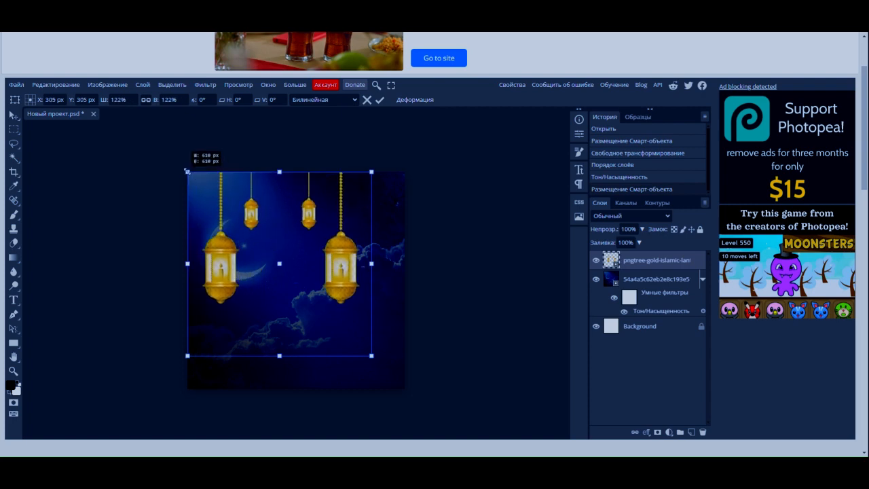
pyautogui.moveTo(371, 355); pyautogui.dragTo(412, 381)
pyautogui.click(380, 100)
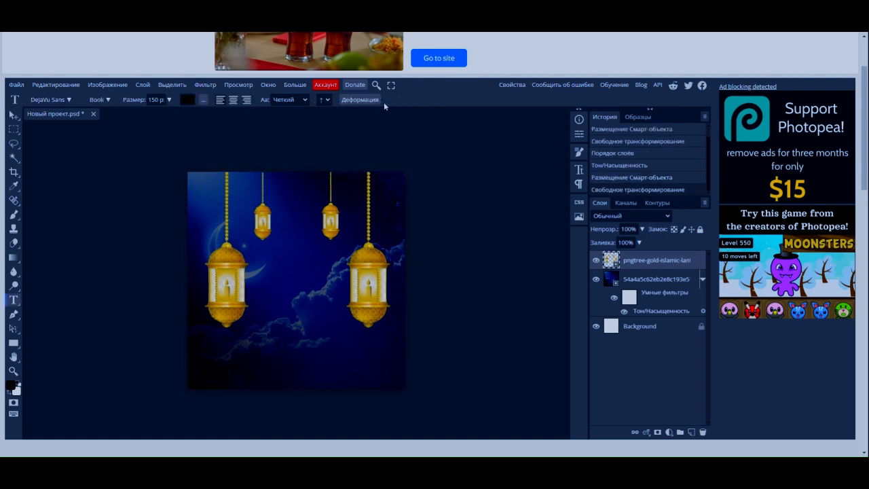
# Start a text layer between the two large lanterns and set its font size to 77.7 px
pyautogui.press('t')
pyautogui.click(259, 294)
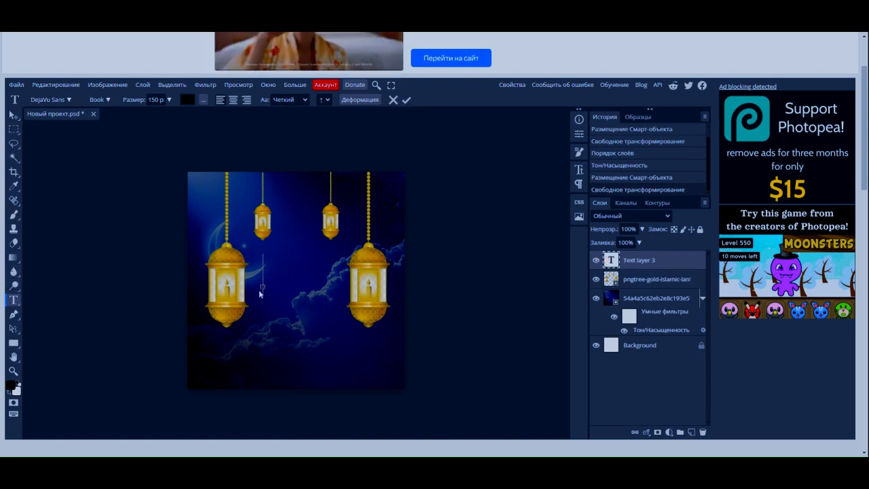
pyautogui.doubleClick(154, 100)
pyautogui.press('BackSpace')
pyautogui.write('77.7')
# Set the text font to Caramel
pyautogui.click(56, 101)
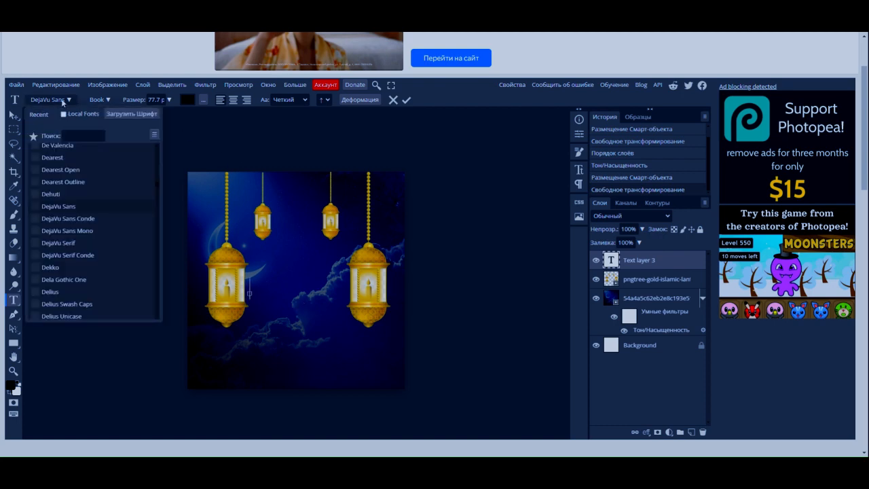
pyautogui.scroll(-15, 115, 198)
pyautogui.scroll(3, 117, 202)
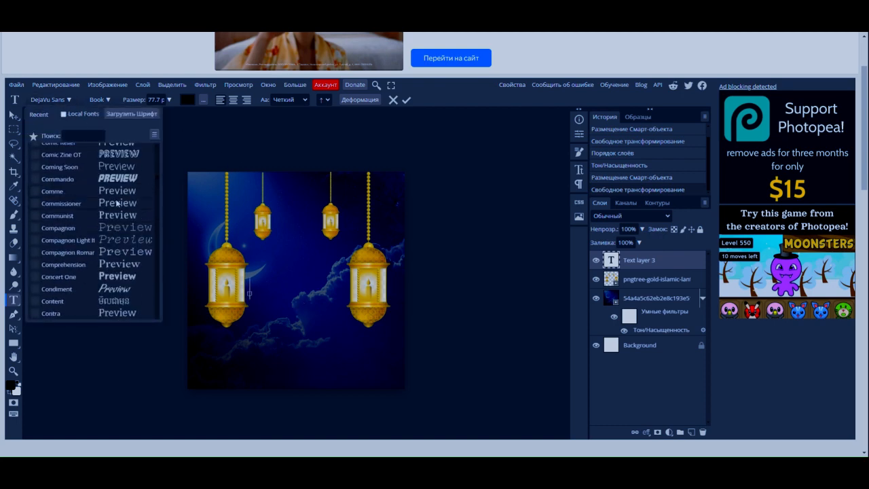
pyautogui.scroll(5, 117, 203)
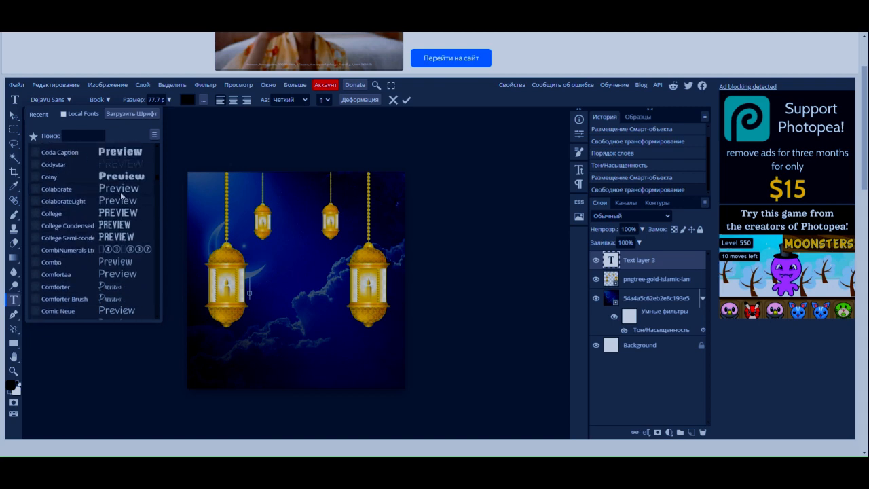
pyautogui.scroll(2, 125, 185)
pyautogui.scroll(4, 126, 180)
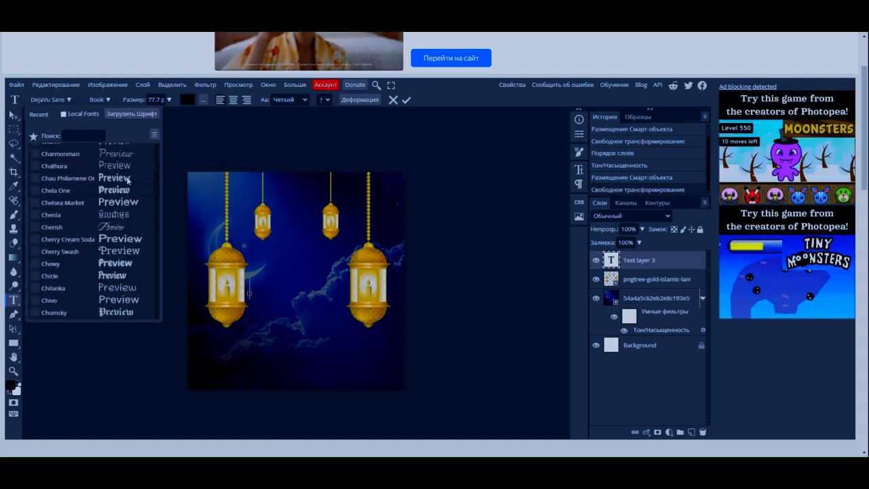
pyautogui.scroll(5, 120, 177)
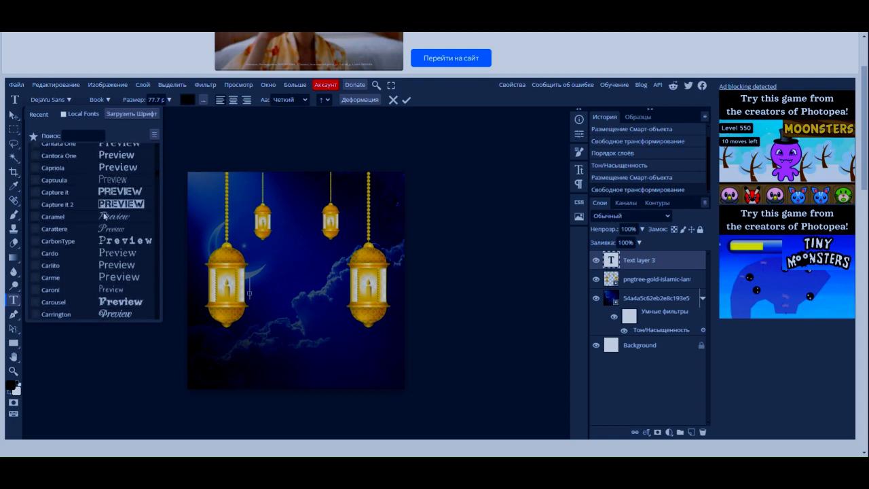
pyautogui.click(106, 217)
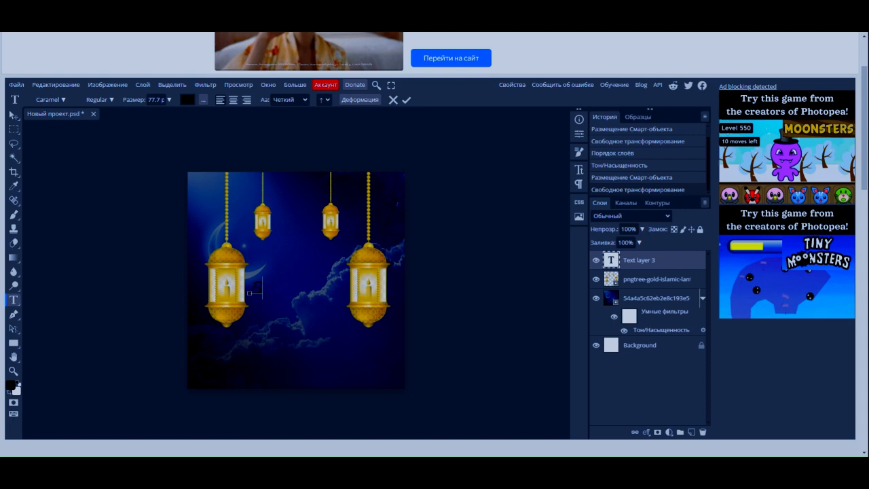
# Set the text colour to white (ffffff)
pyautogui.click(187, 100)
pyautogui.click(125, 193)
pyautogui.click(78, 167)
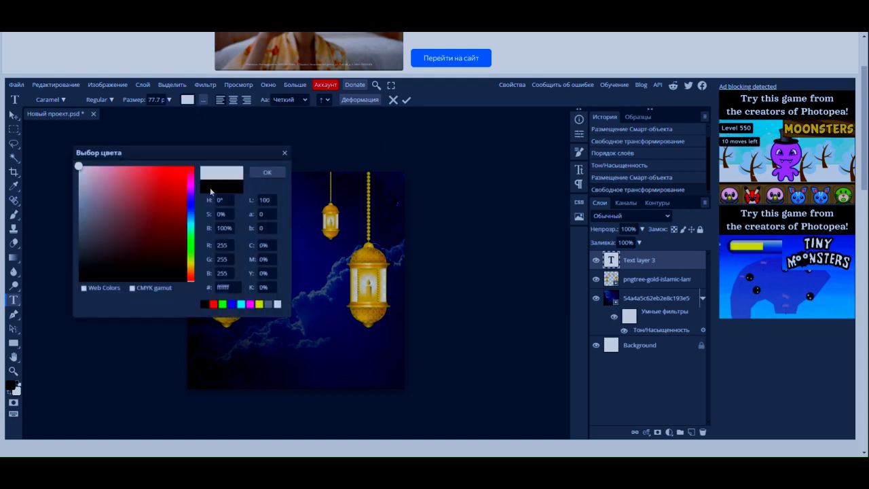
pyautogui.click(266, 172)
# Set the text size to 100 px
pyautogui.click(157, 99)
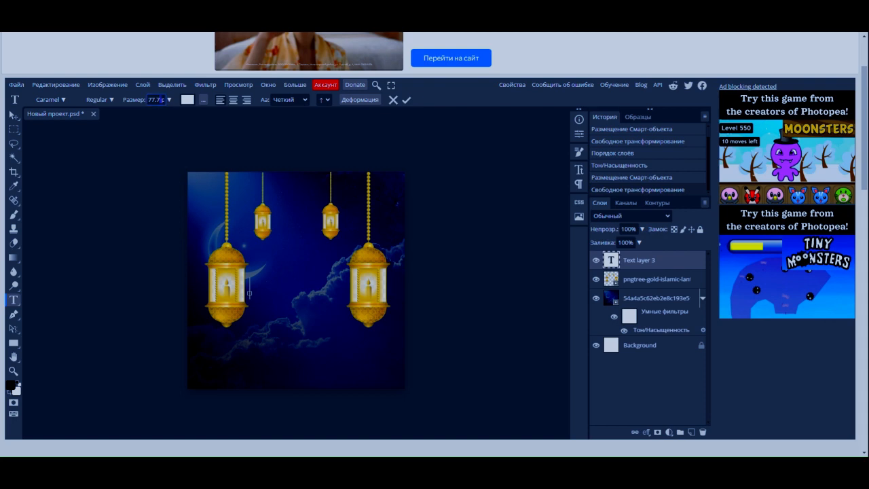
pyautogui.write('77')
pyautogui.press('Return')
pyautogui.write('100b')
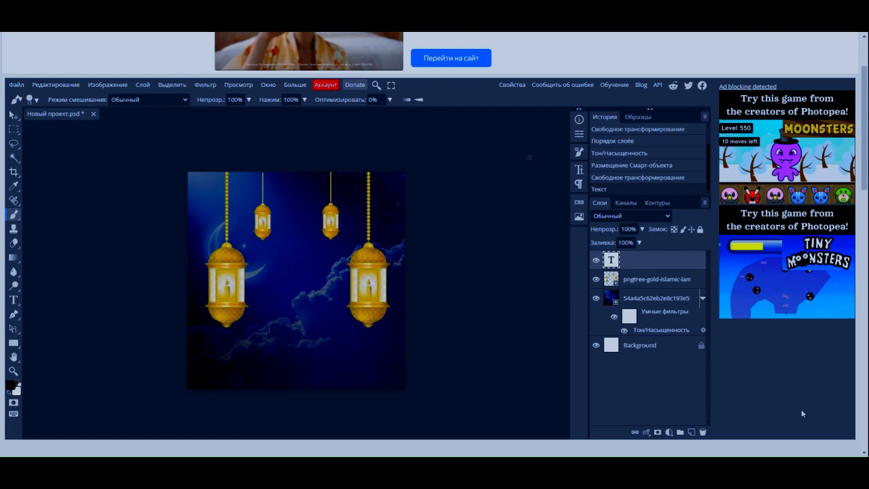
# Collapse the night sky layer's smart filters and delete the empty text layer
pyautogui.click(702, 298)
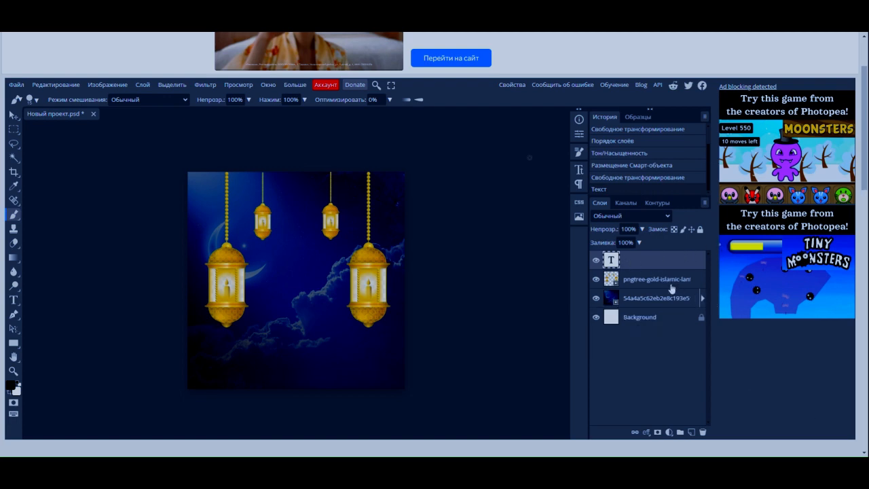
pyautogui.press('Delete')
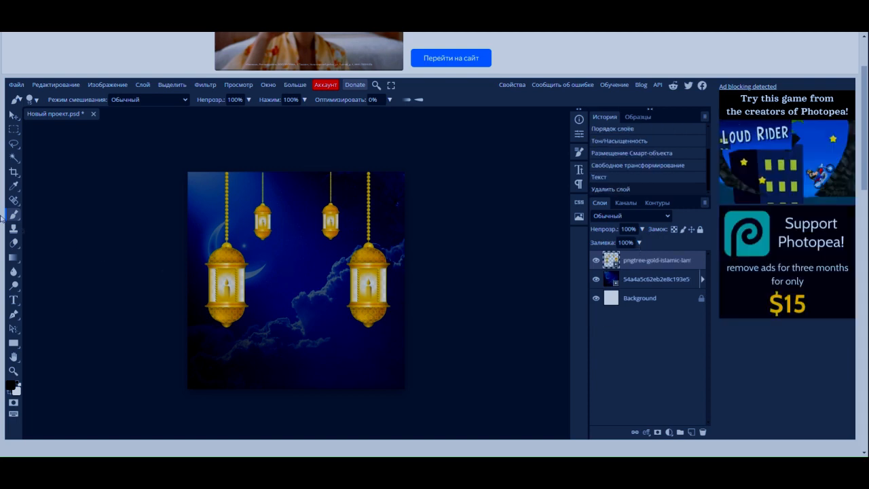
# Add the text "BLOGGER" between the two large lanterns with the Type tool
pyautogui.click(13, 299)
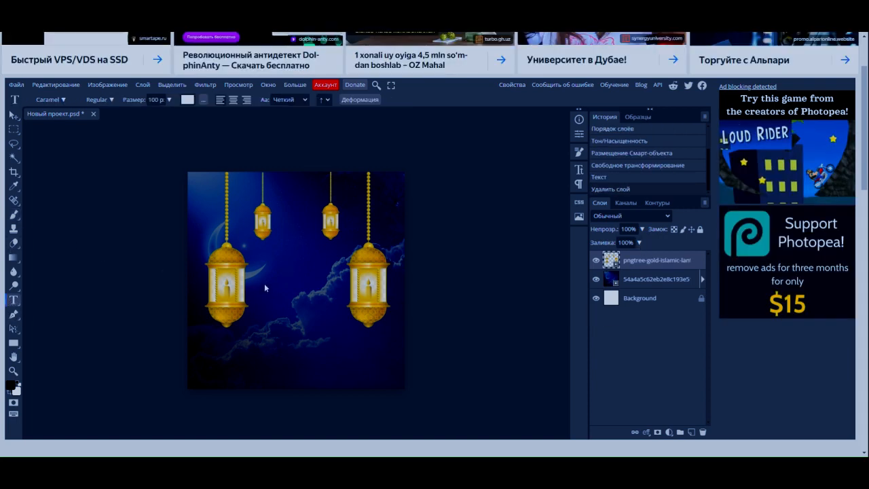
pyautogui.click(264, 282)
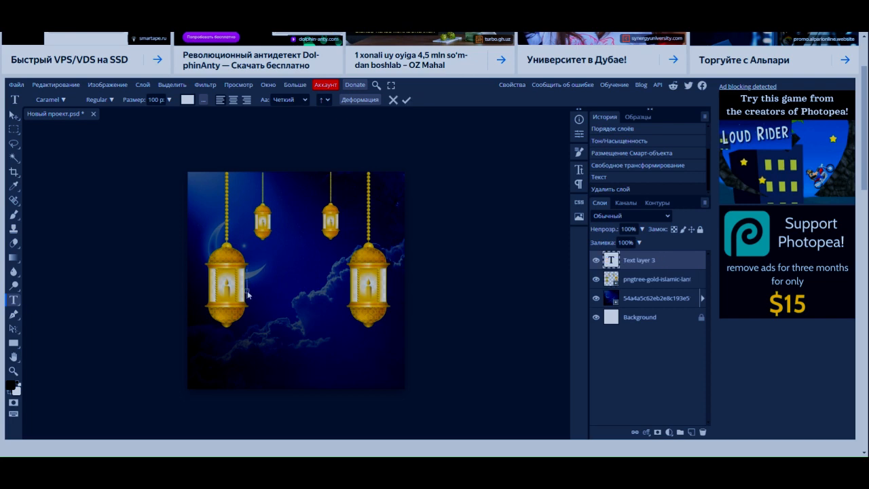
pyautogui.write('BLOGGER')
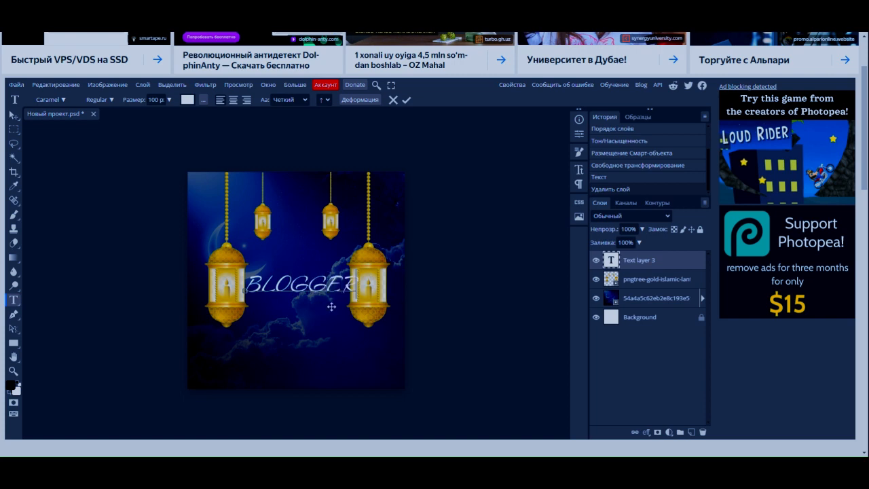
pyautogui.click(407, 102)
# Apply Bevel and Emboss with texture, a stroke and a drop shadow to the BLOGGER text layer
pyautogui.doubleClick(682, 263)
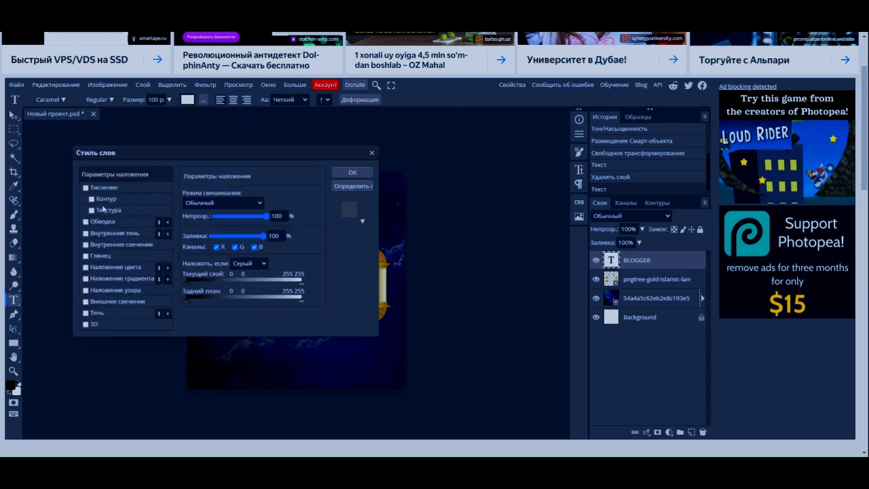
pyautogui.click(86, 222)
pyautogui.click(85, 188)
pyautogui.moveTo(272, 161); pyautogui.dragTo(390, 339)
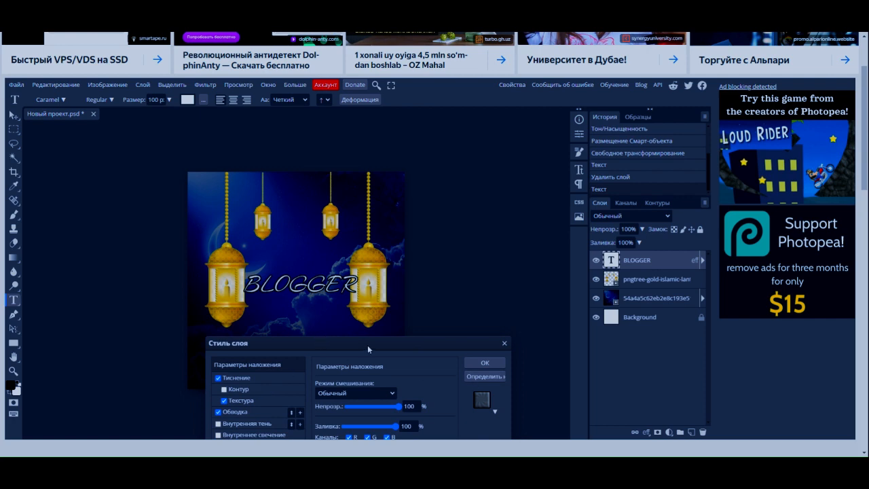
pyautogui.moveTo(369, 346); pyautogui.dragTo(534, 213)
pyautogui.click(401, 367)
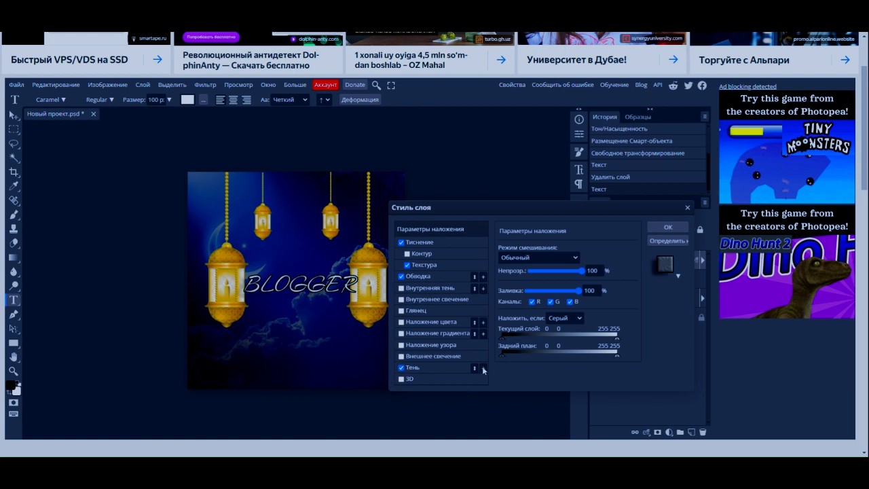
pyautogui.click(676, 230)
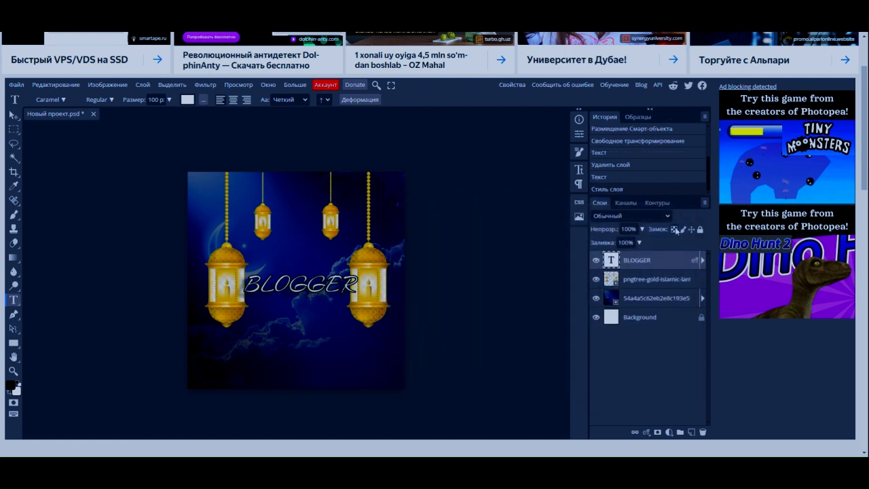
# Start a new text layer below the word BLOGGER and set its text size to 150 px
pyautogui.click(250, 332)
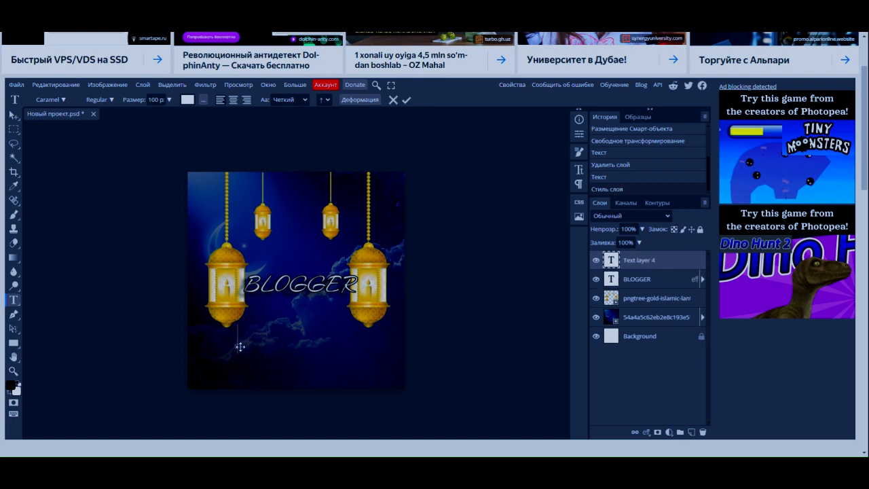
pyautogui.moveTo(241, 347); pyautogui.dragTo(237, 346)
pyautogui.click(156, 100)
pyautogui.write('99')
pyautogui.press('Return')
pyautogui.doubleClick(152, 100)
pyautogui.press('BackSpace')
pyautogui.write('15')
pyautogui.press('Return')
pyautogui.moveTo(287, 336)
pyautogui.mouseDown()
pyautogui.moveTo(295, 326)
pyautogui.moveTo(286, 323)
pyautogui.mouseUp()
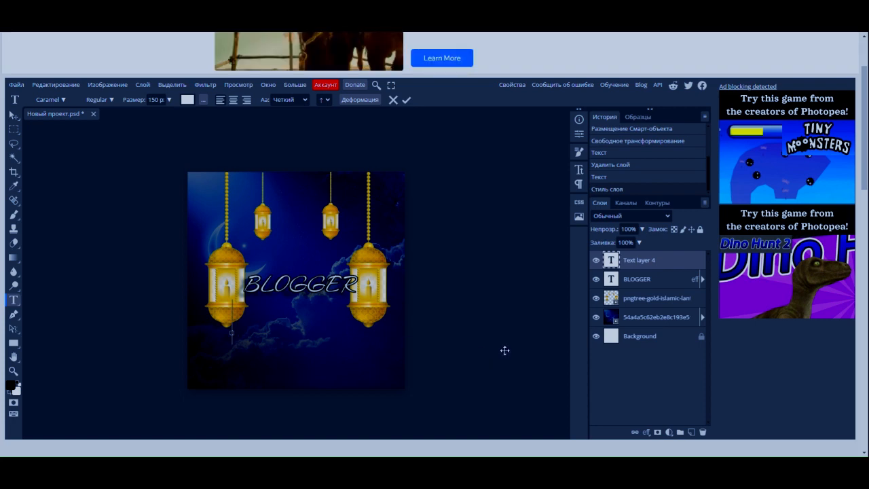
# Enter the text "OFFICIAL" and move it centrally under BLOGGER
pyautogui.write('0FFIV')
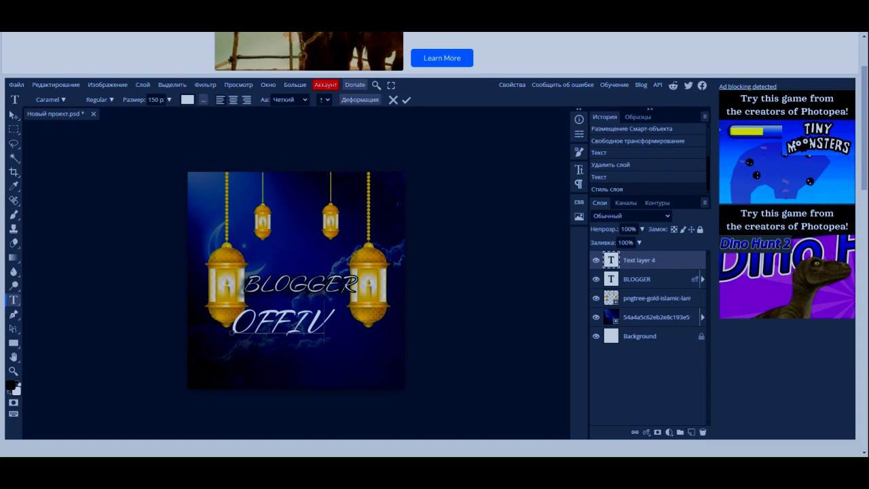
pyautogui.press('BackSpace')
pyautogui.write('CIAL')
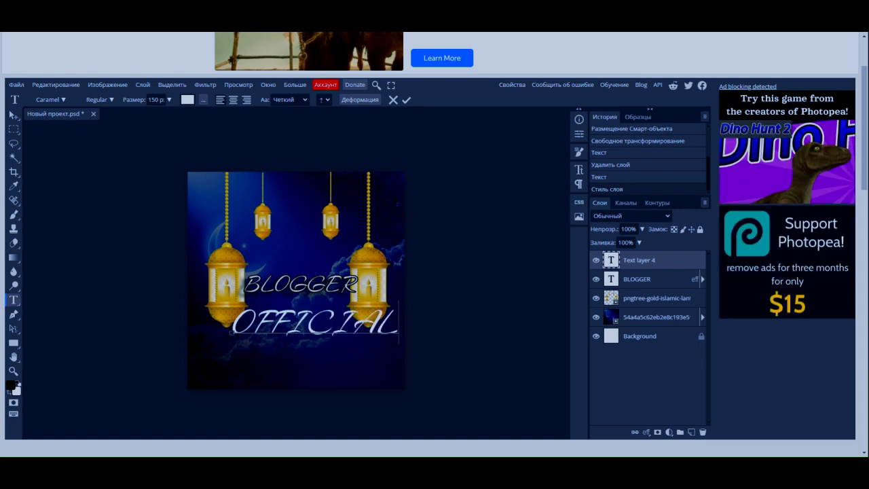
pyautogui.moveTo(408, 364); pyautogui.dragTo(390, 355)
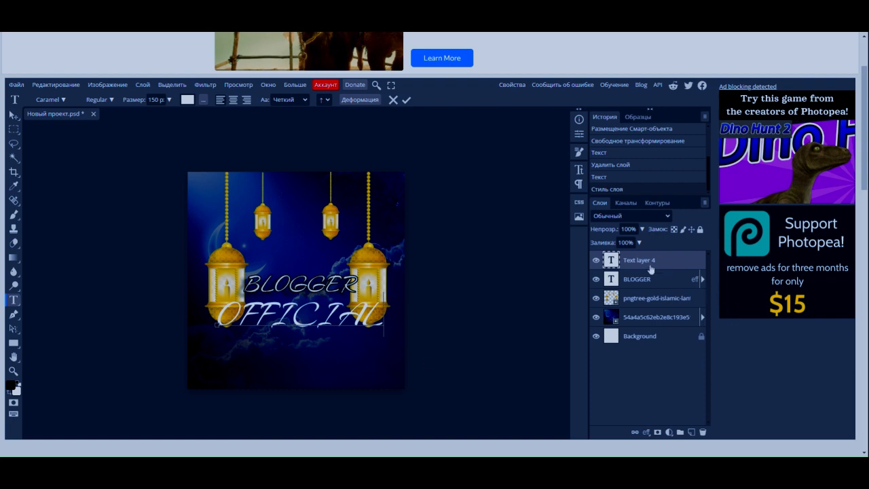
pyautogui.click(675, 265)
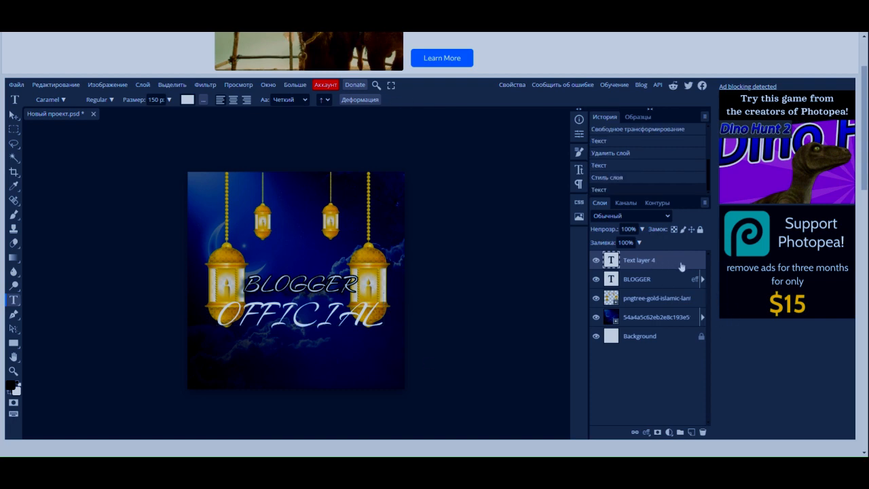
# Apply Bevel and Emboss with texture, a stroke and two drop shadows to the OFFICIAL text layer
pyautogui.doubleClick(682, 264)
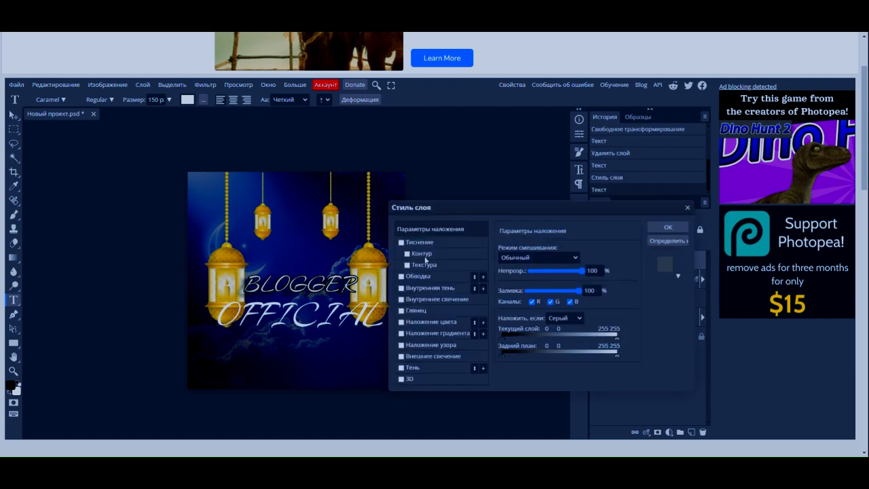
pyautogui.click(401, 276)
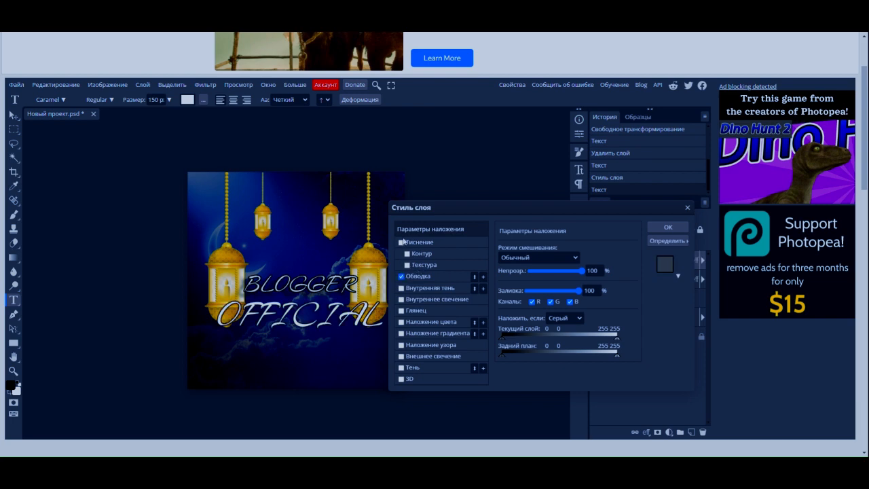
pyautogui.click(401, 242)
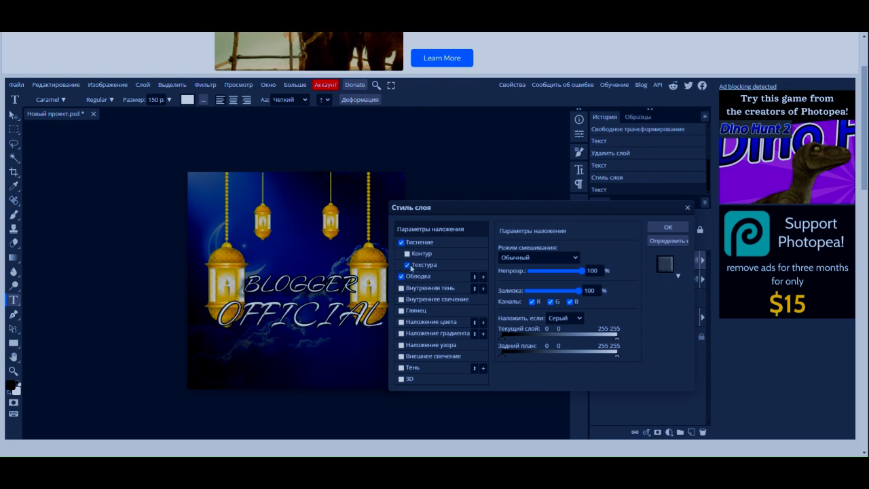
pyautogui.click(401, 367)
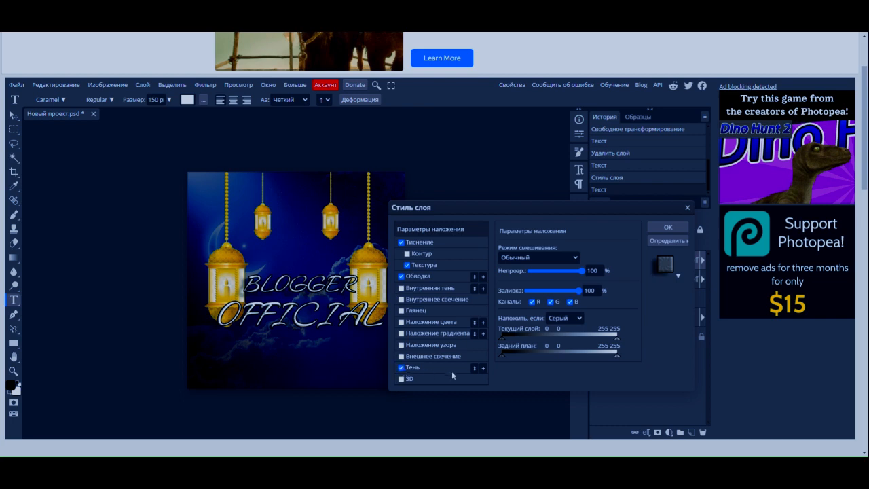
pyautogui.click(482, 368)
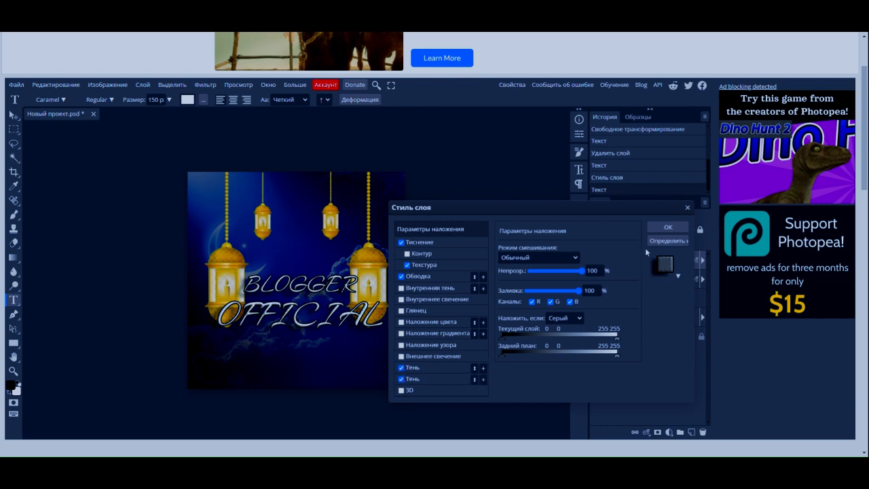
pyautogui.click(670, 228)
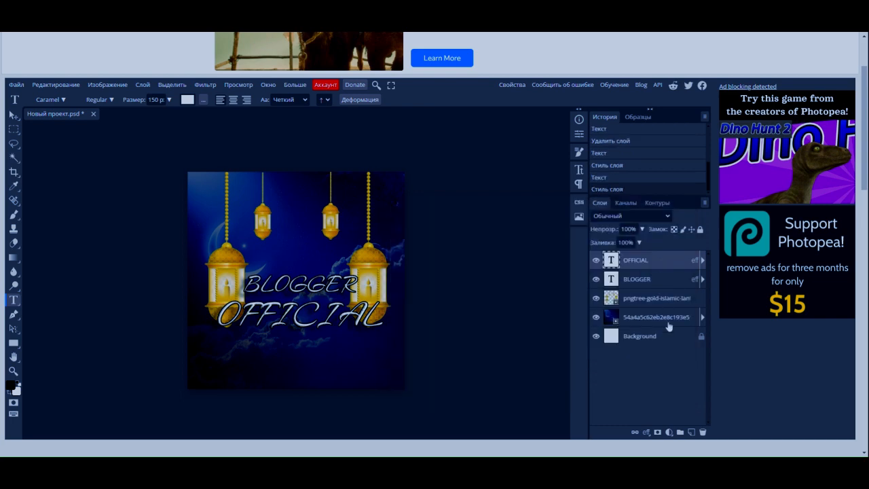
# Add a gradient fill layer above the text and set the gradient's start colour to orange (ffba00)
pyautogui.click(669, 432)
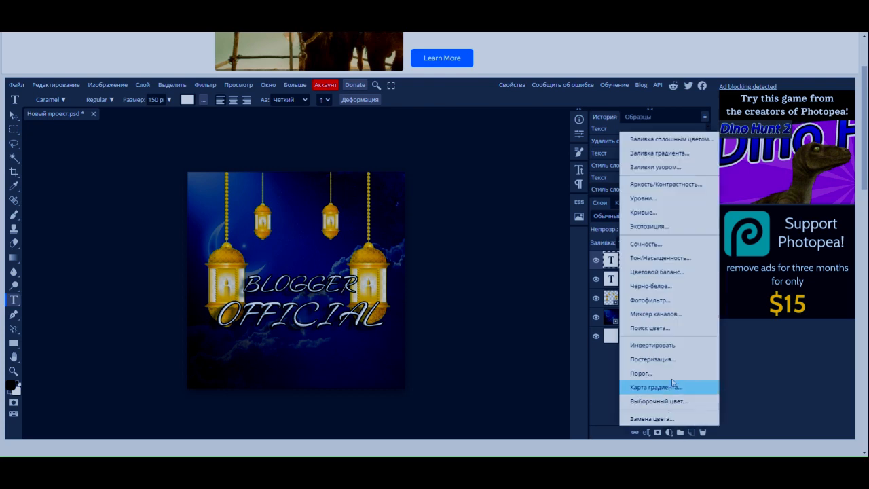
pyautogui.click(666, 155)
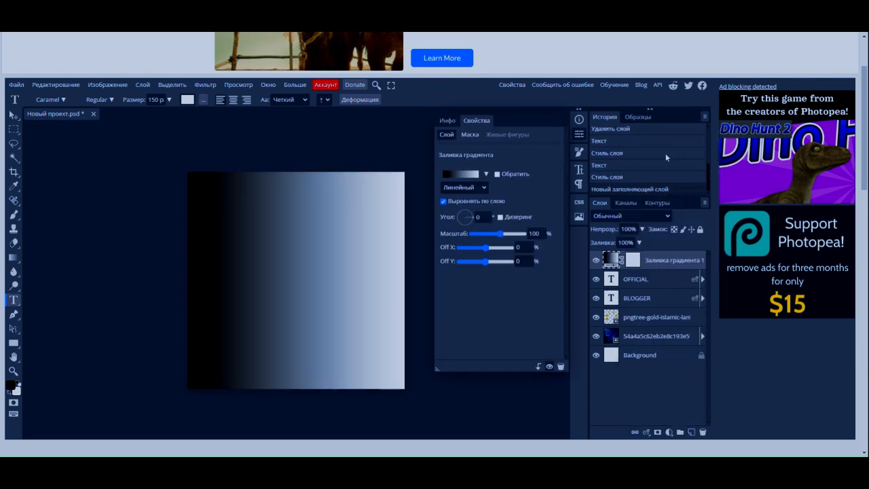
pyautogui.click(449, 175)
pyautogui.click(85, 269)
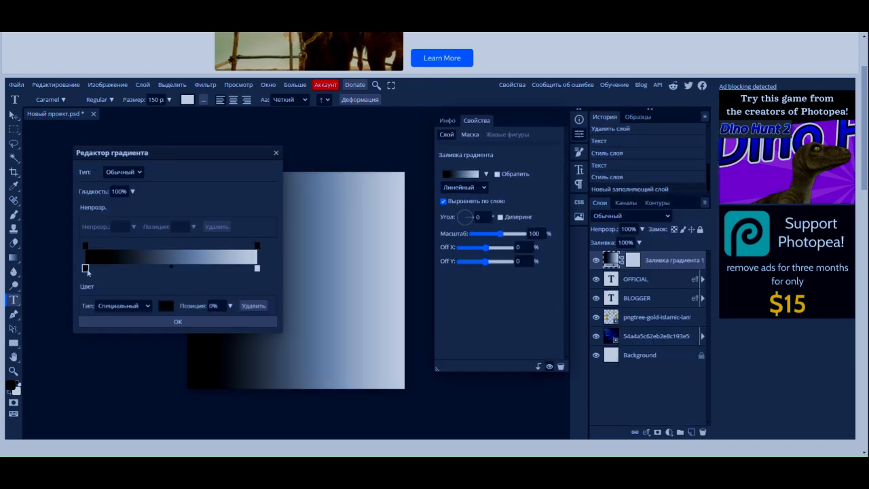
pyautogui.click(85, 269)
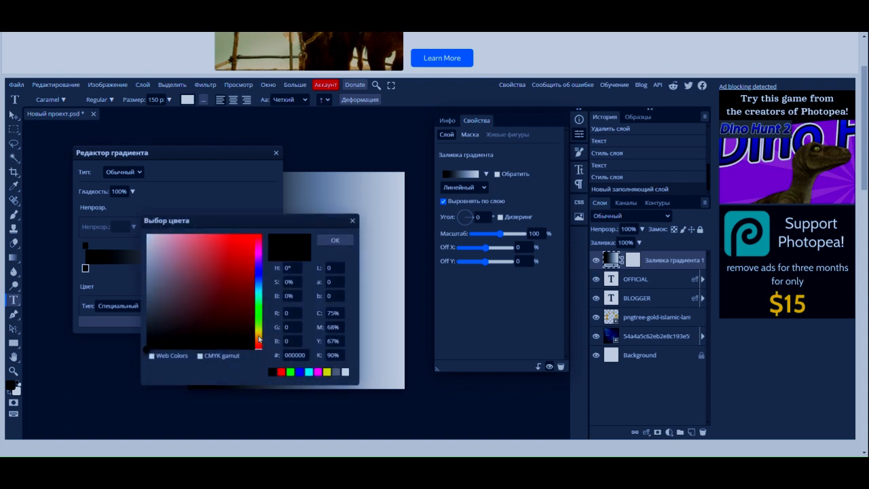
pyautogui.click(258, 338)
pyautogui.moveTo(222, 310); pyautogui.dragTo(257, 234)
pyautogui.click(325, 240)
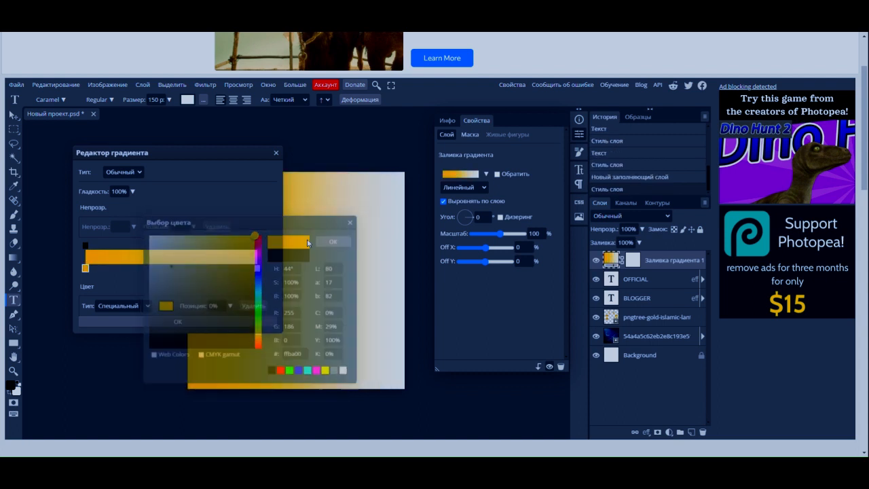
# Set the fill gradient's end colour to a saturated yellow and accept the gradient
pyautogui.doubleClick(257, 269)
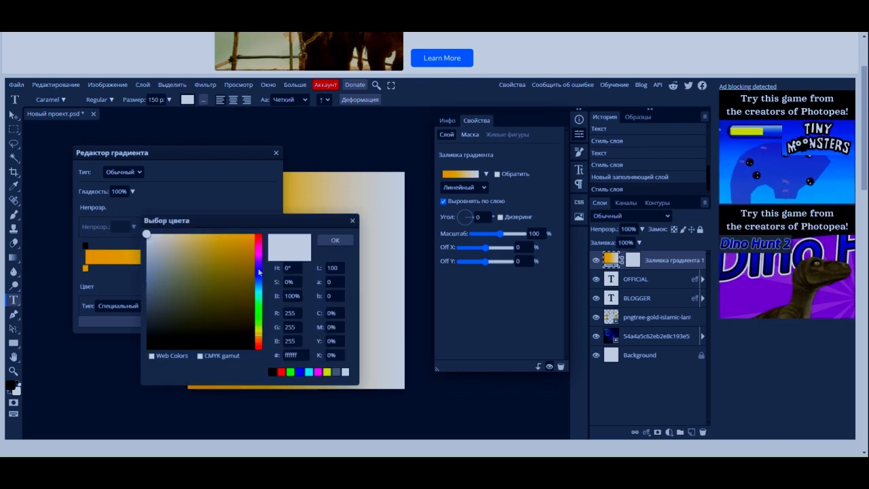
pyautogui.click(258, 335)
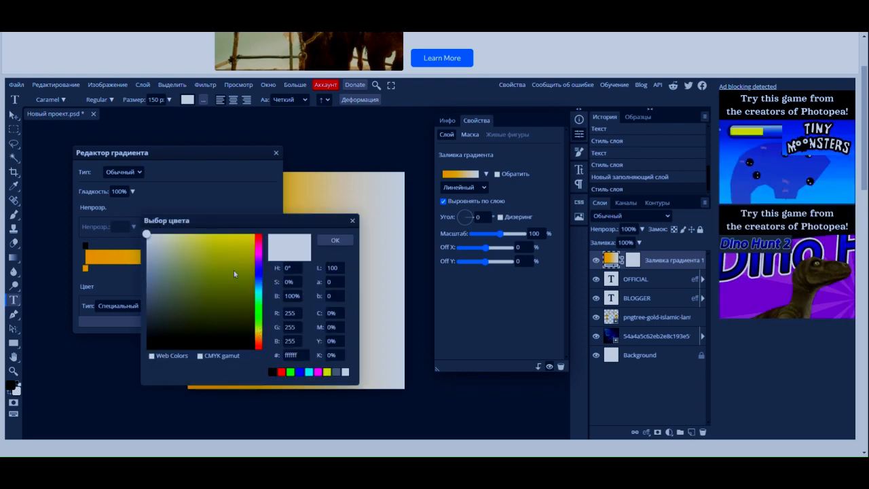
pyautogui.moveTo(234, 273); pyautogui.dragTo(256, 235)
pyautogui.click(334, 240)
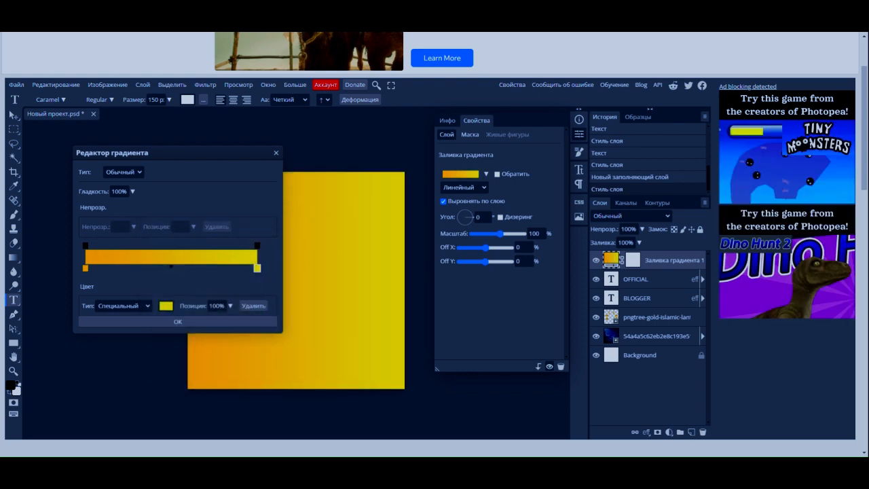
pyautogui.click(178, 322)
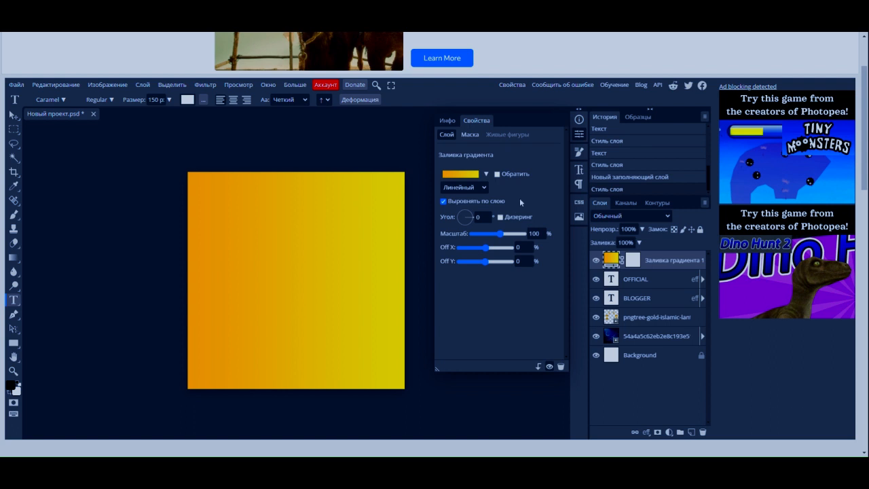
pyautogui.click(578, 135)
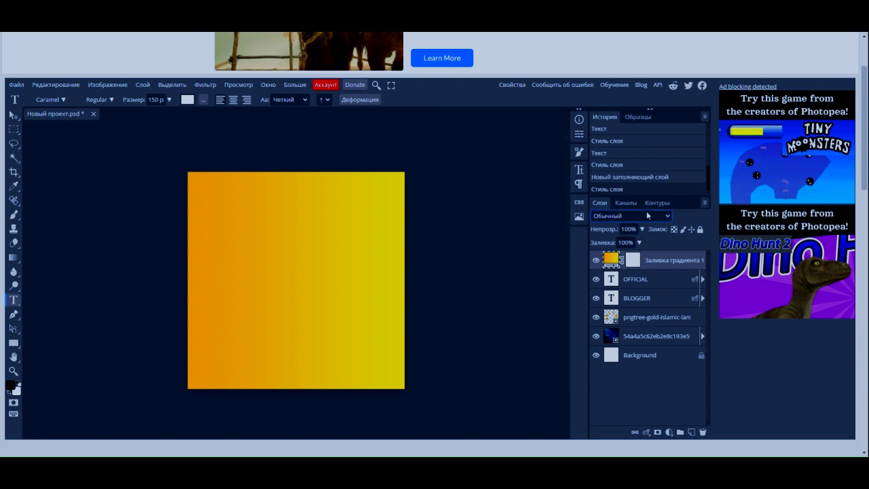
# Set the gradient fill layer's blend mode to Color and clip it to the OFFICIAL text layer
pyautogui.click(621, 387)
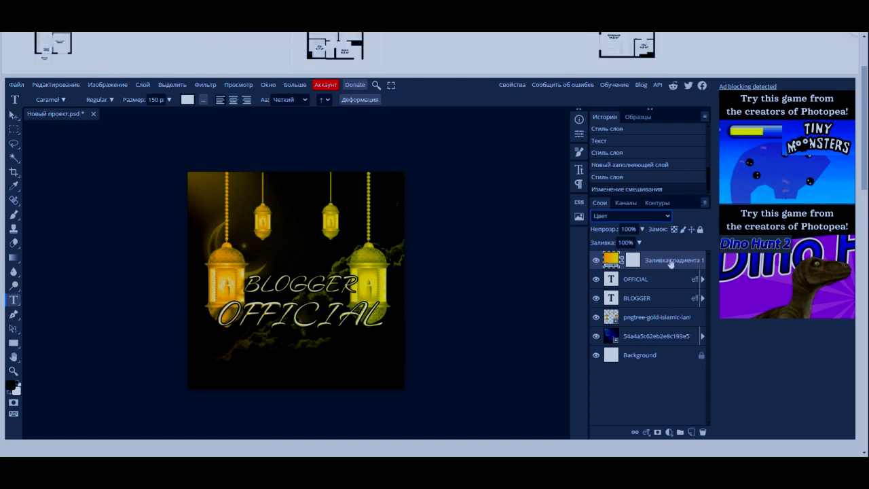
pyautogui.hotkey('ctrl', 'alt', 'g')
pyautogui.hotkey('ctrl', 'alt', 'g')
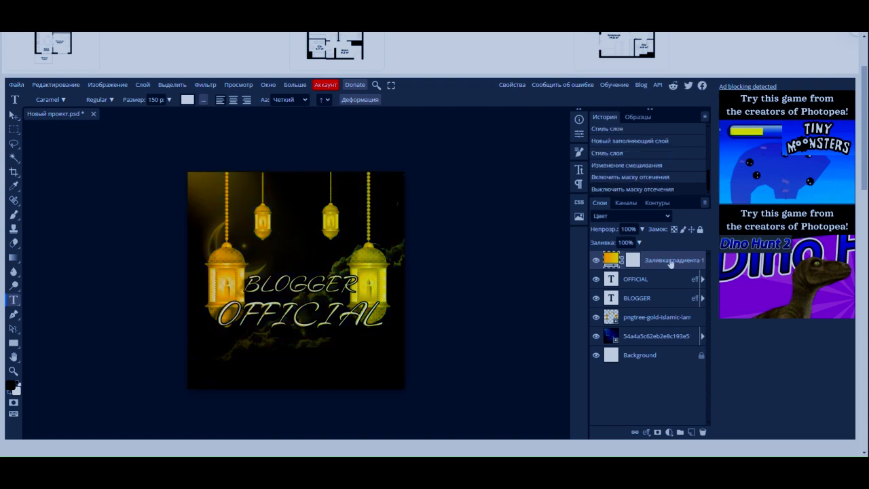
pyautogui.hotkey('ctrl', 'alt', 'g')
pyautogui.scroll(3, 307, 350)
pyautogui.scroll(3, 307, 349)
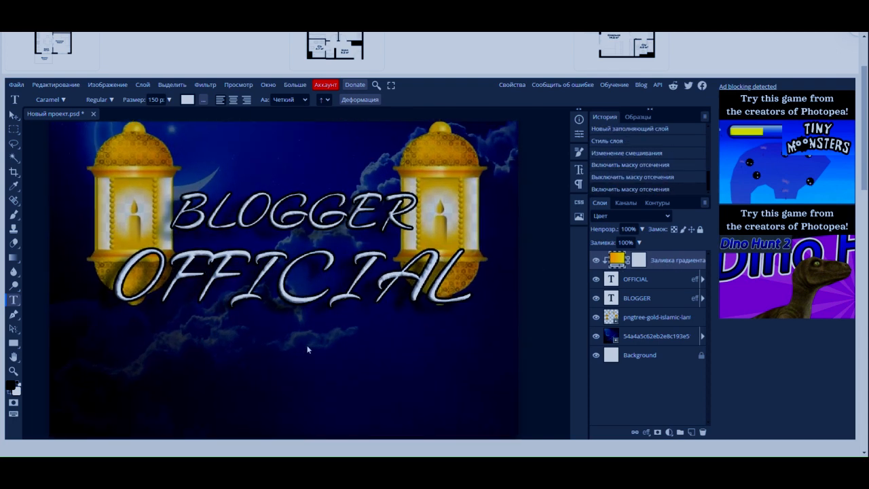
# Add a Gradient Map adjustment layer directly above the clipped gradient fill
pyautogui.click(691, 432)
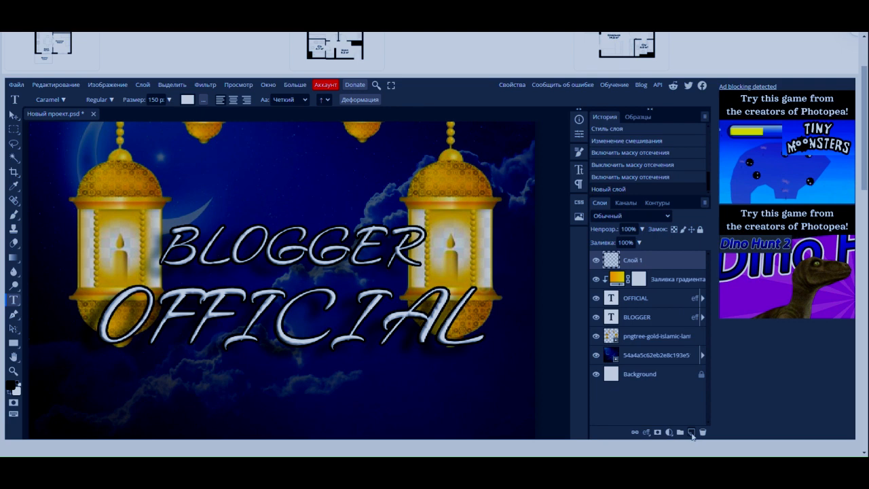
pyautogui.hotkey('ctrl', 'z')
pyautogui.click(669, 432)
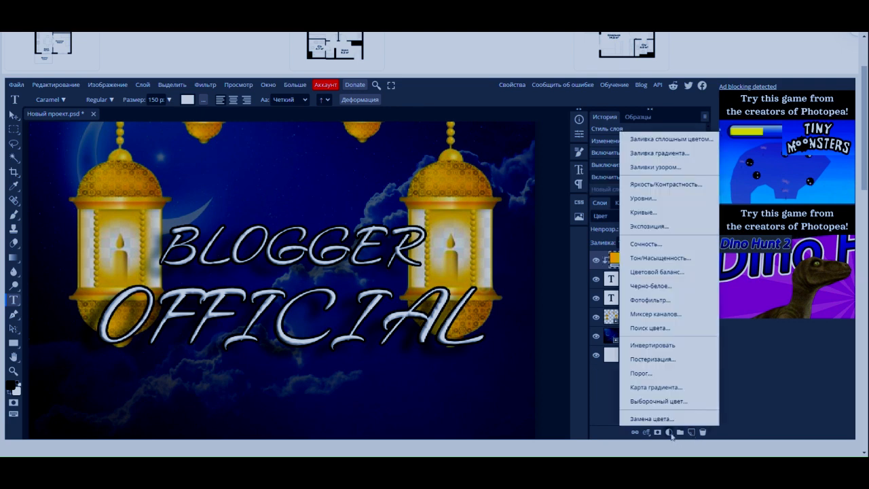
pyautogui.click(663, 388)
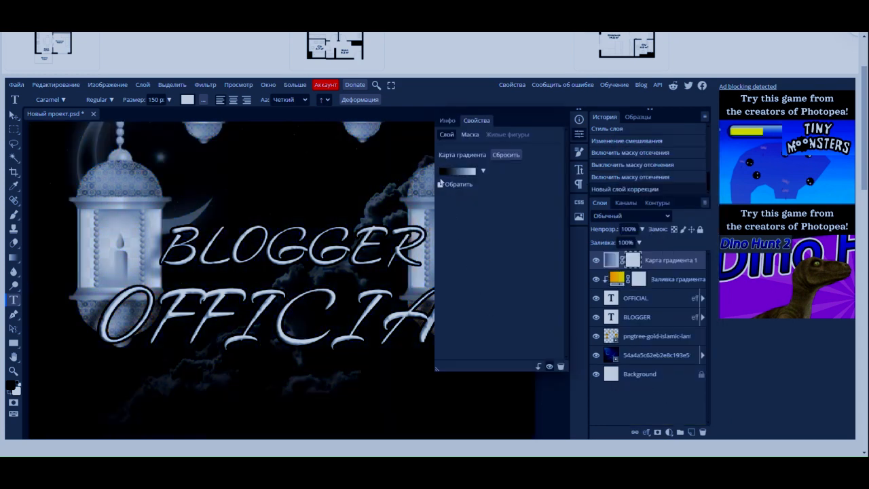
# Set the end colour of the Gradient Map's gradient to a fully saturated yellow, leaving the start colour black
pyautogui.click(457, 171)
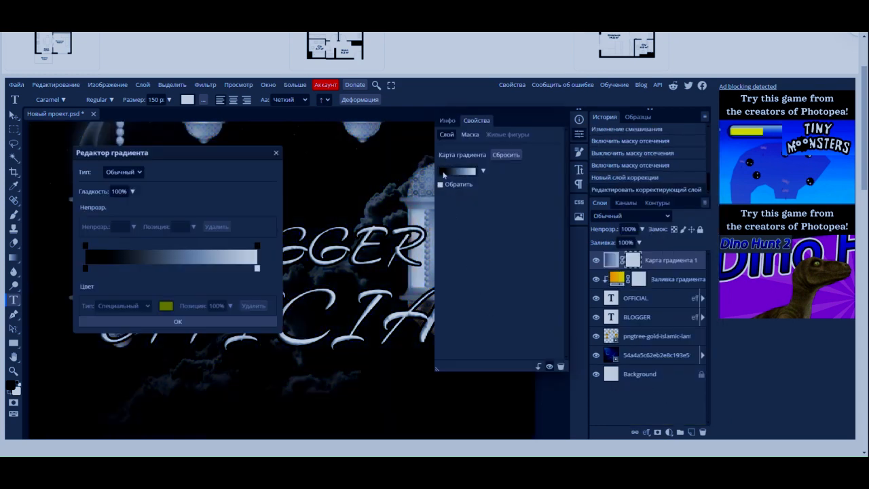
pyautogui.click(84, 269)
pyautogui.click(166, 305)
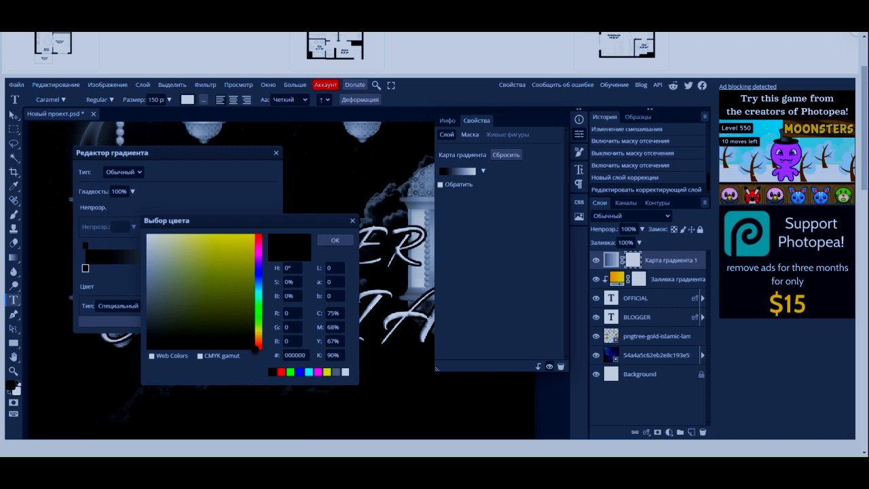
pyautogui.click(352, 220)
pyautogui.click(259, 269)
pyautogui.click(166, 305)
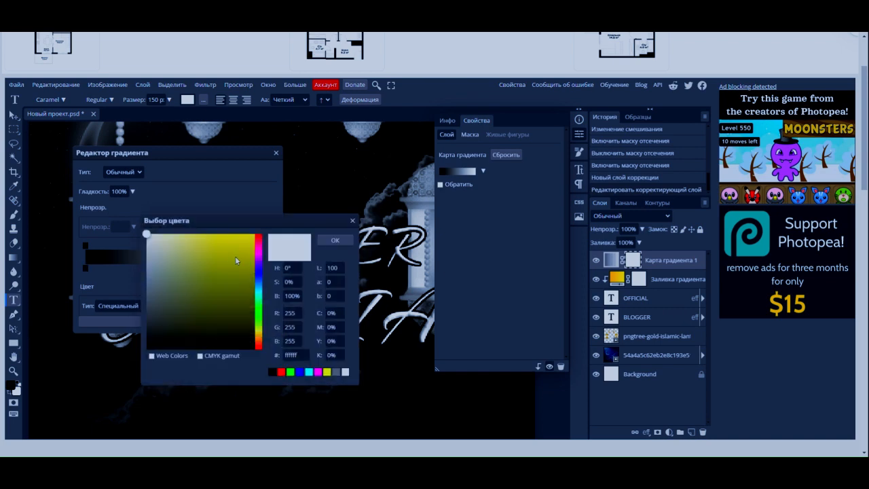
pyautogui.click(252, 234)
pyautogui.click(334, 239)
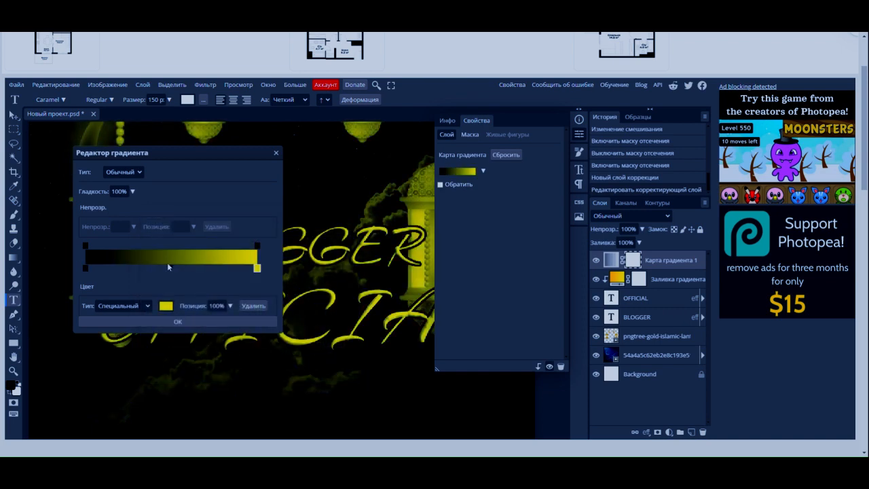
# Set the Gradient Map's start colour to golden yellow (ffd800) and accept the gradient
pyautogui.click(85, 269)
pyautogui.click(165, 306)
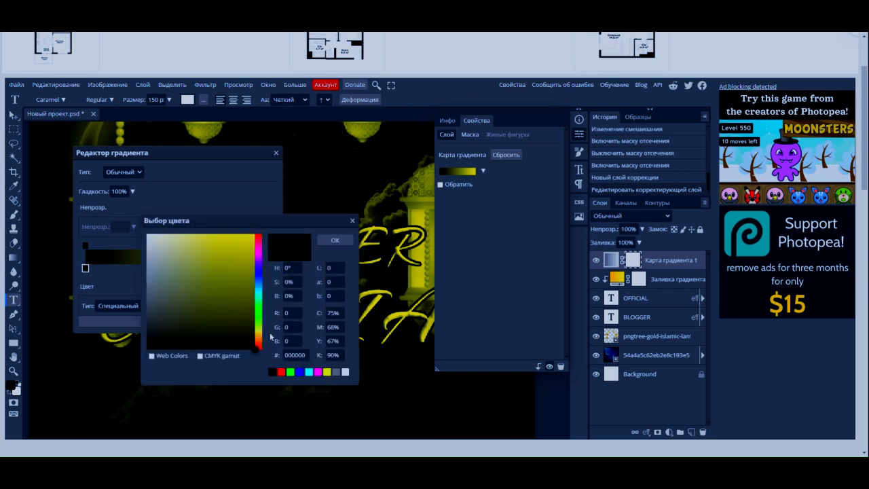
pyautogui.moveTo(261, 337); pyautogui.dragTo(258, 337)
pyautogui.click(252, 235)
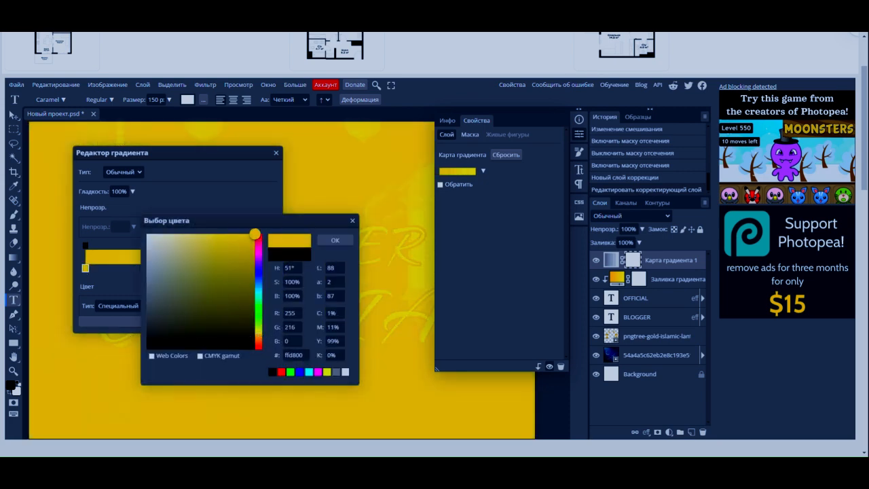
pyautogui.click(334, 240)
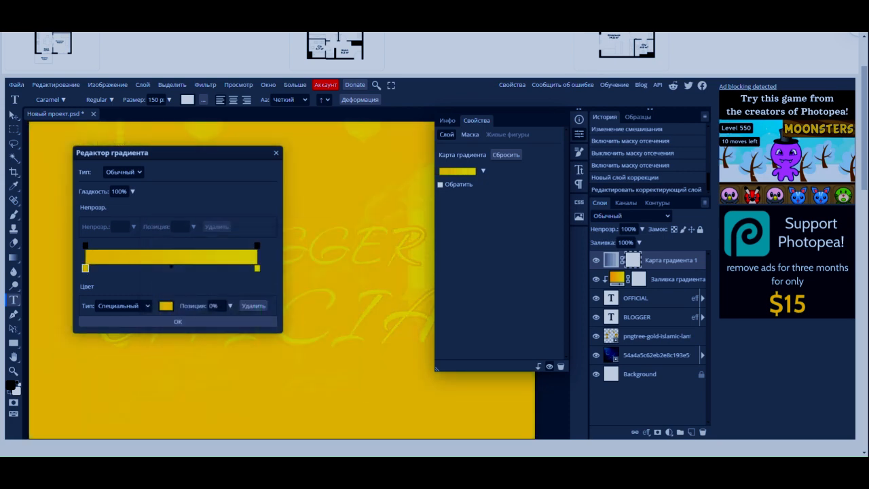
pyautogui.scroll(-1, 374, 291)
pyautogui.click(237, 321)
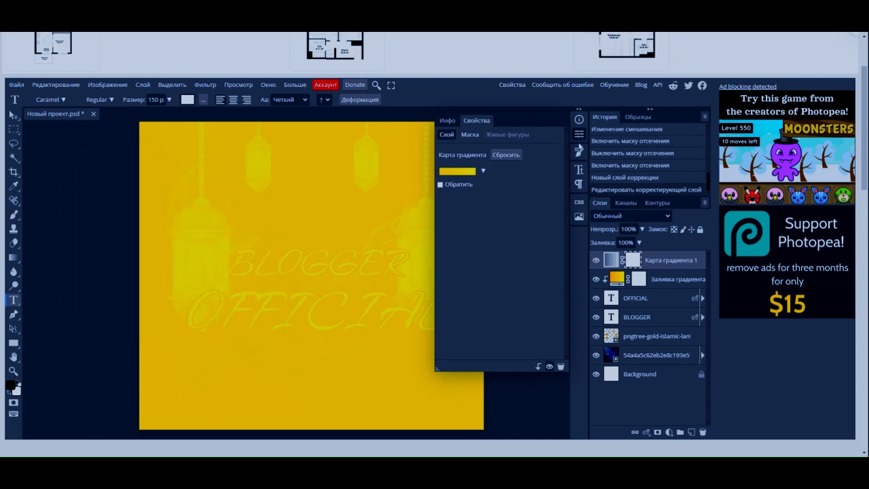
# Try the Color blend mode on the Gradient Map layer and undo the change
pyautogui.click(579, 134)
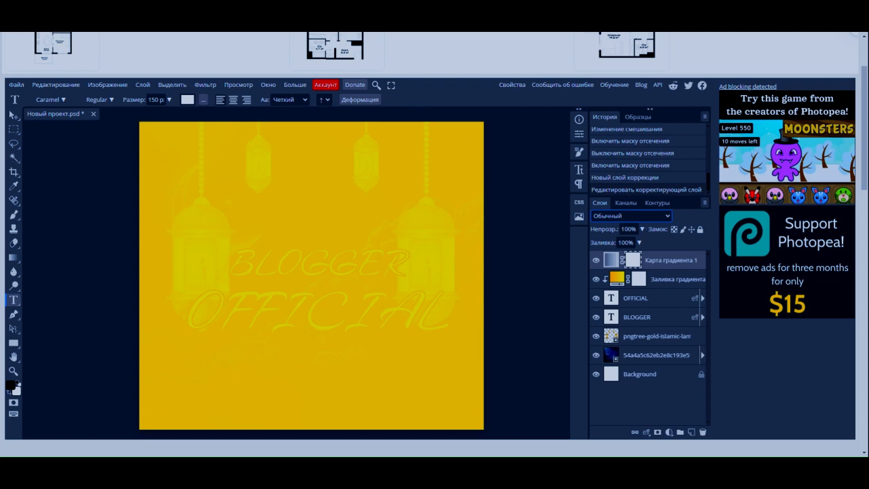
pyautogui.click(614, 435)
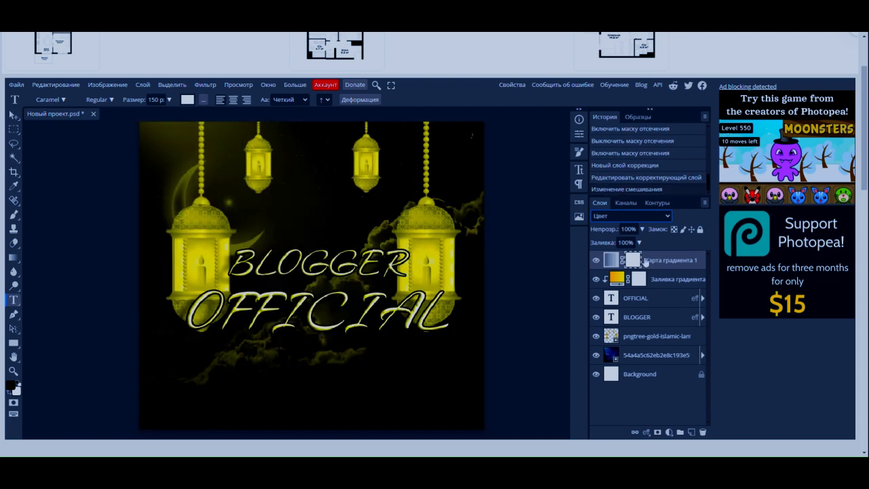
pyautogui.hotkey('ctrl', 'z')
pyautogui.scroll(1, 670, 257)
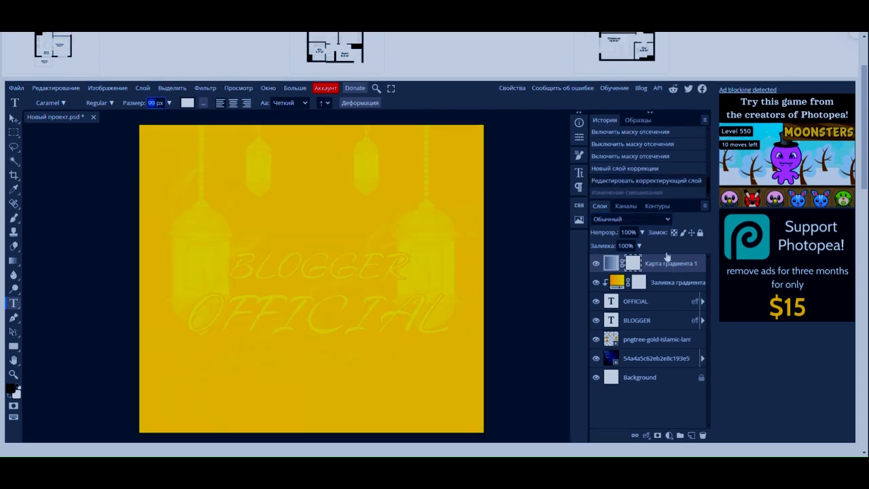
pyautogui.rightClick(684, 300)
pyautogui.click(715, 355)
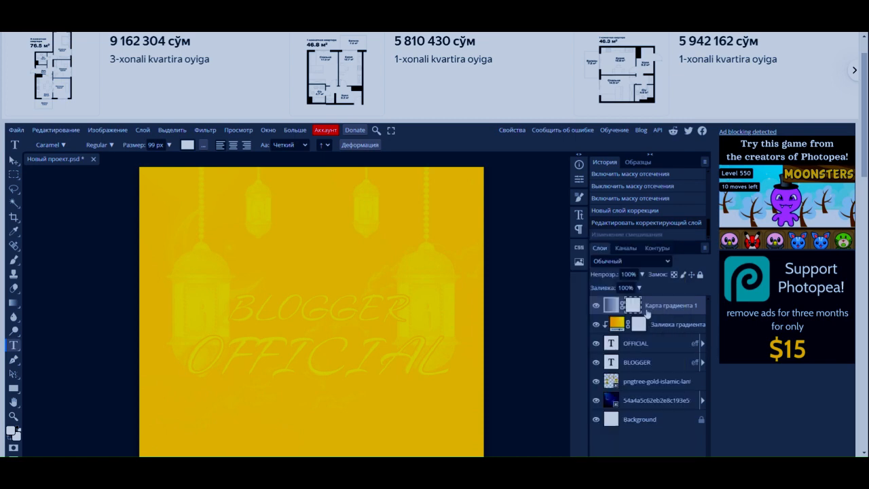
# Move the Gradient Map layer below the gradient fill layer and clip it to the OFFICIAL text layer
pyautogui.click(648, 309)
pyautogui.moveTo(667, 305); pyautogui.dragTo(670, 339)
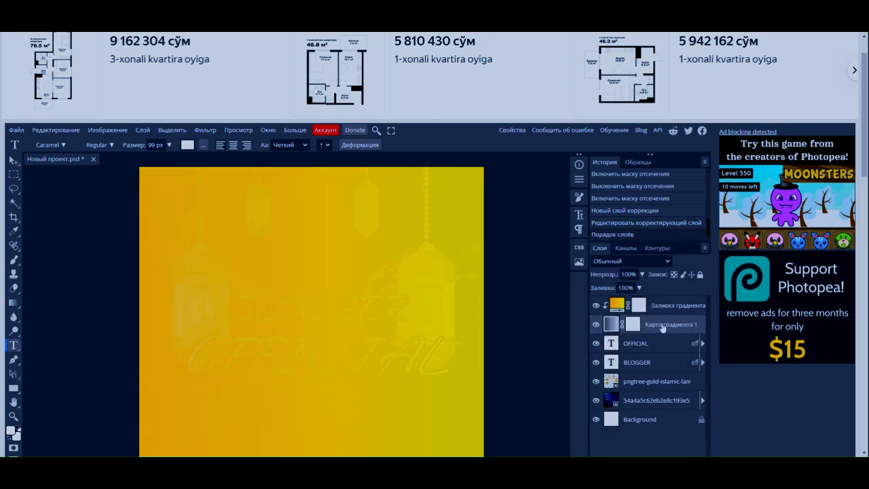
pyautogui.hotkey('ctrl', 'alt', 'g')
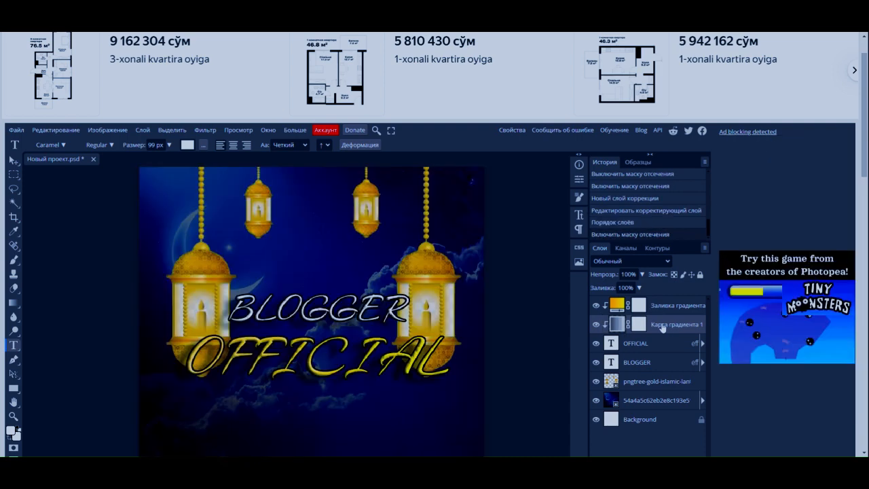
# Select the BLOGGER and OFFICIAL text layers together, try grouping them into a folder and undo the grouping
pyautogui.scroll(-1, 286, 290)
pyautogui.scroll(-2, 285, 288)
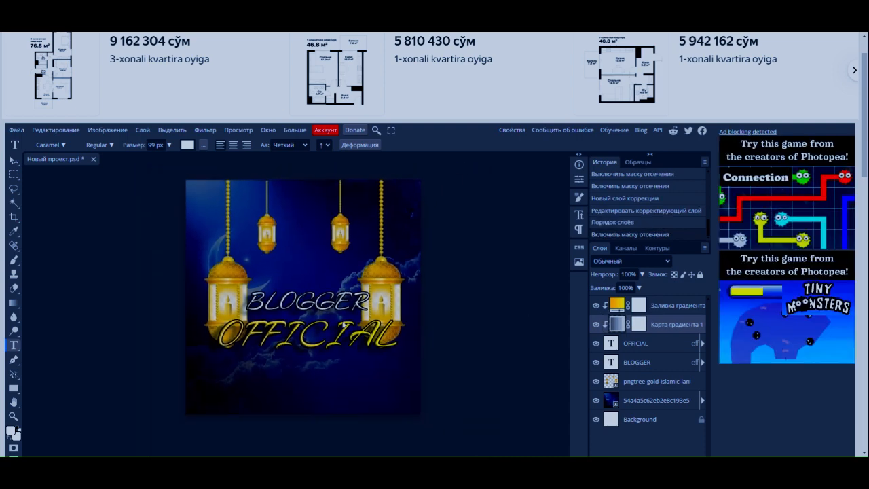
pyautogui.hscroll(-2, 286, 328)
pyautogui.hscroll(1, 286, 329)
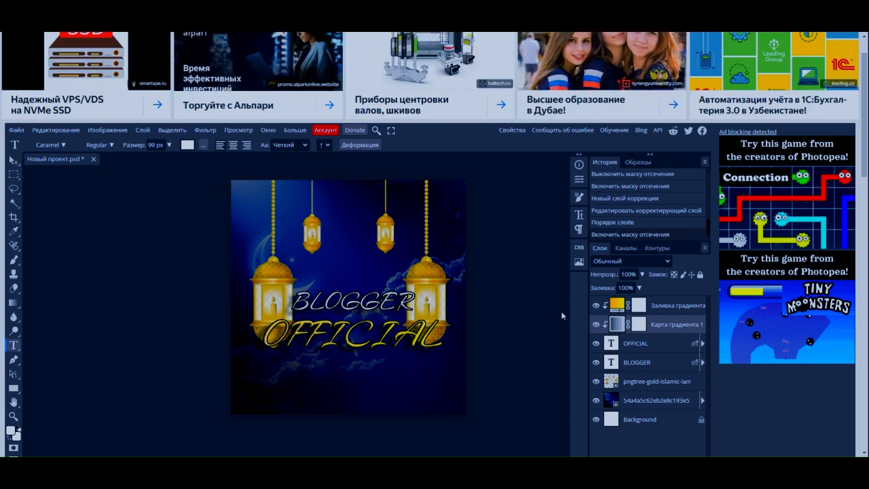
pyautogui.click(657, 346)
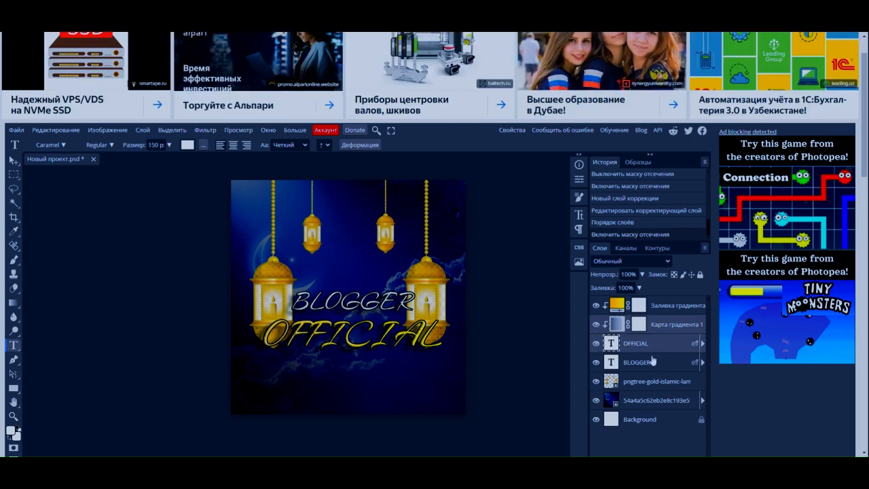
pyautogui.click(655, 326)
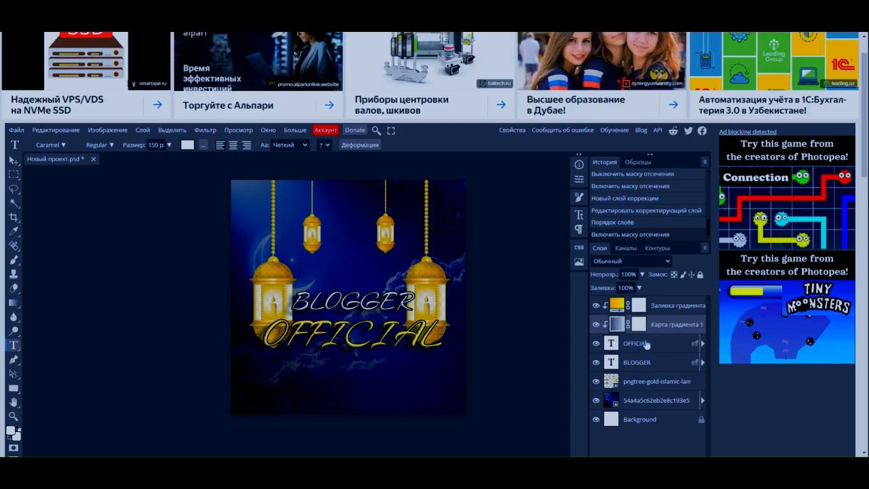
pyautogui.click(657, 362)
pyautogui.keyDown('shift'); pyautogui.click(656, 348); pyautogui.keyUp('shift')
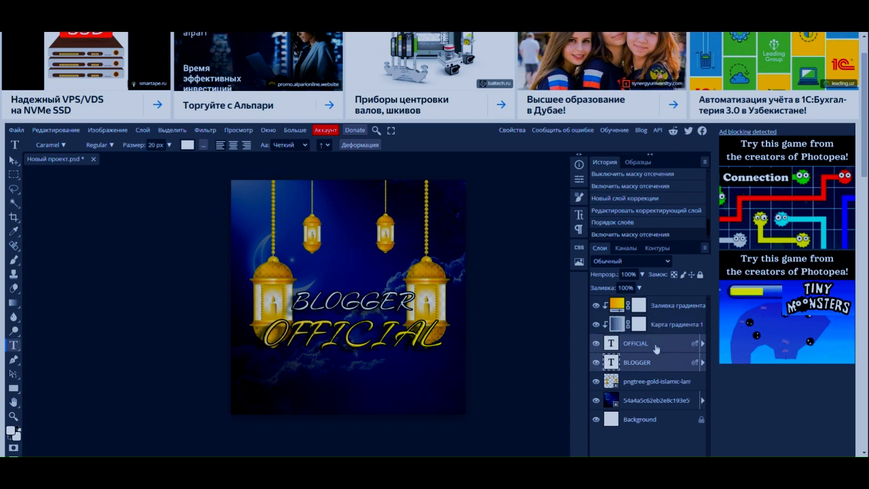
pyautogui.hotkey('ctrl', 'g')
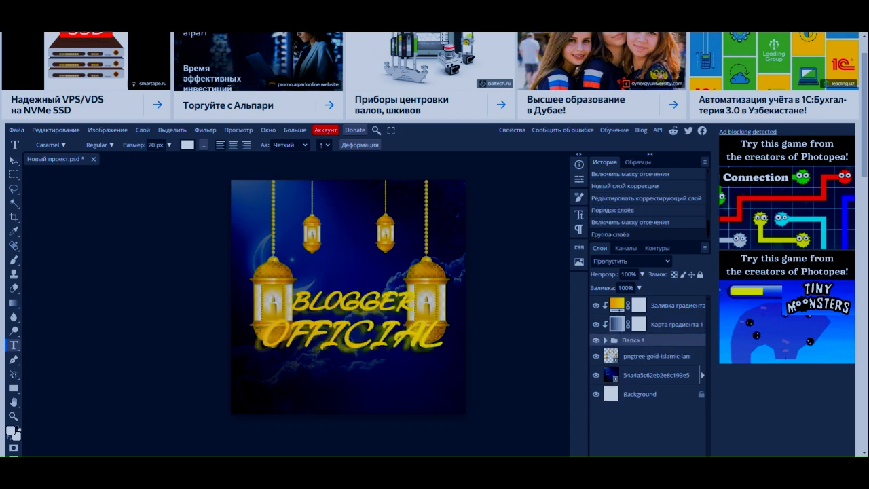
pyautogui.hotkey('ctrl', 'z')
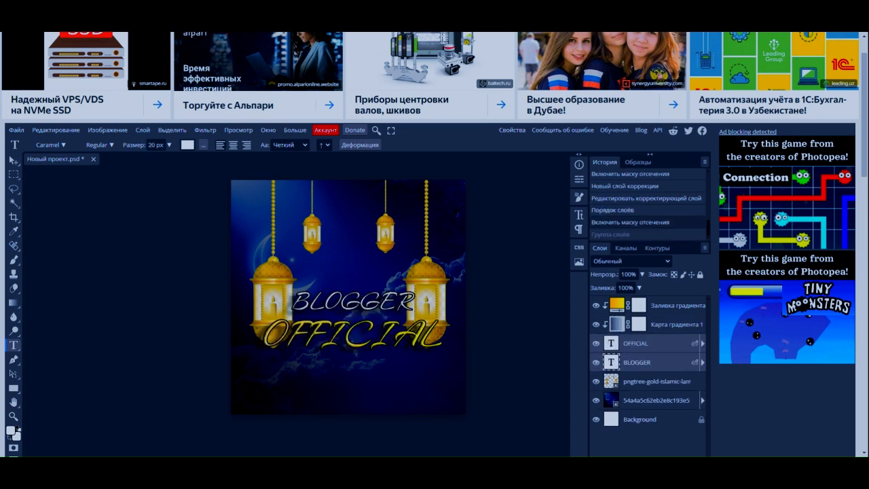
# Move the selected BLOGGER and OFFICIAL texts up over the large lanterns, scale them together to about 124%, and apply the transform
pyautogui.click(55, 130)
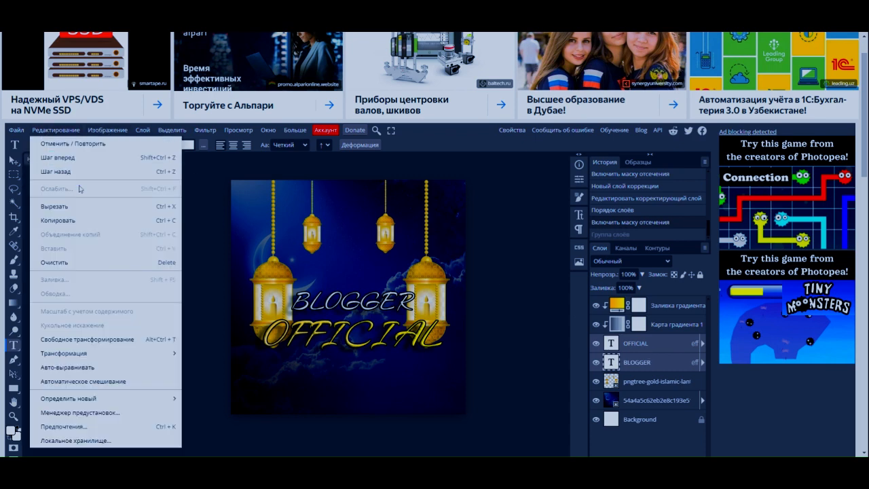
pyautogui.moveTo(102, 354)
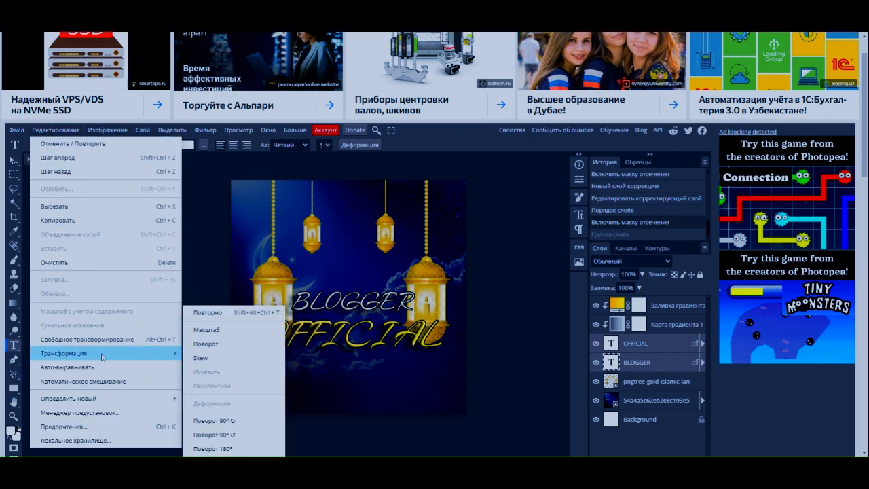
pyautogui.click(253, 336)
pyautogui.moveTo(441, 291); pyautogui.dragTo(422, 292)
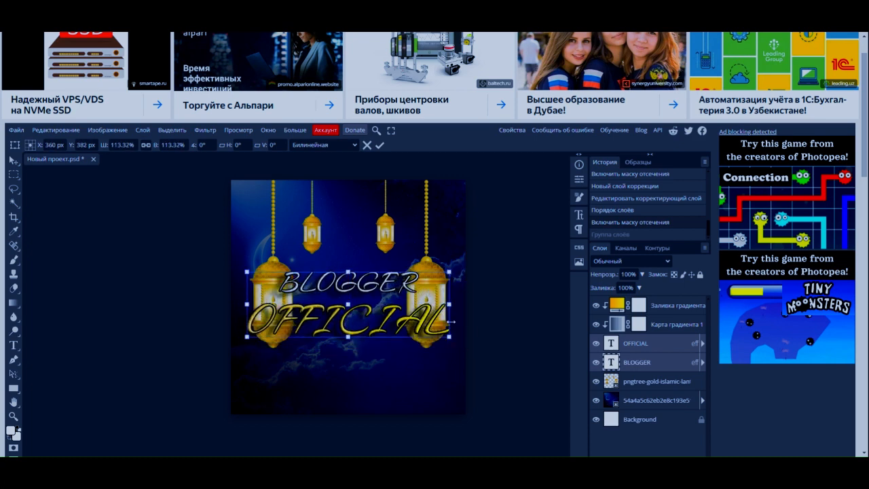
pyautogui.moveTo(451, 342); pyautogui.dragTo(475, 327)
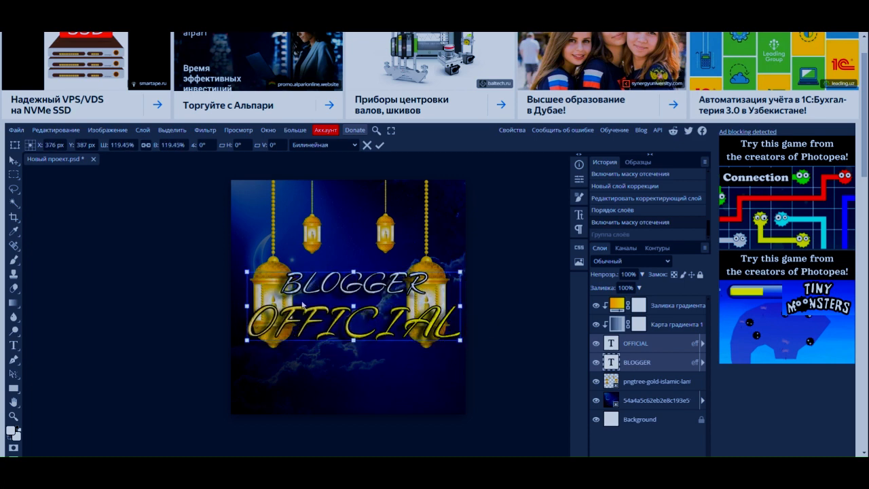
pyautogui.moveTo(247, 271); pyautogui.dragTo(237, 269)
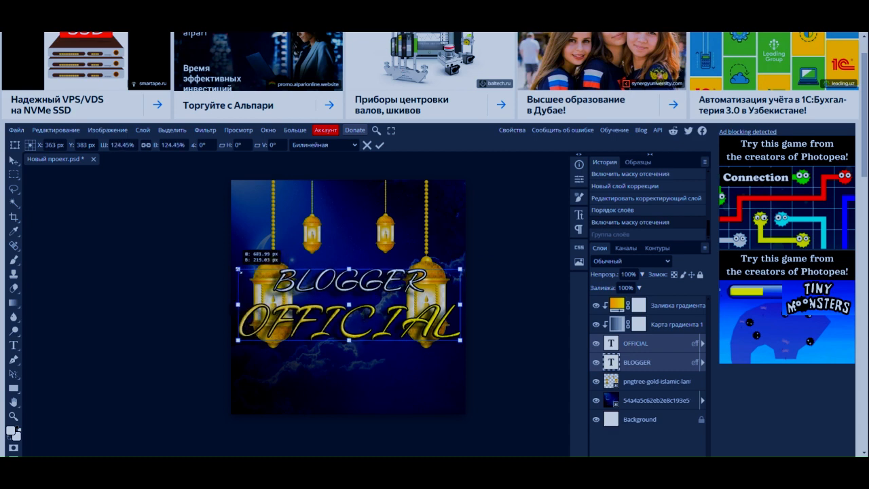
pyautogui.click(381, 145)
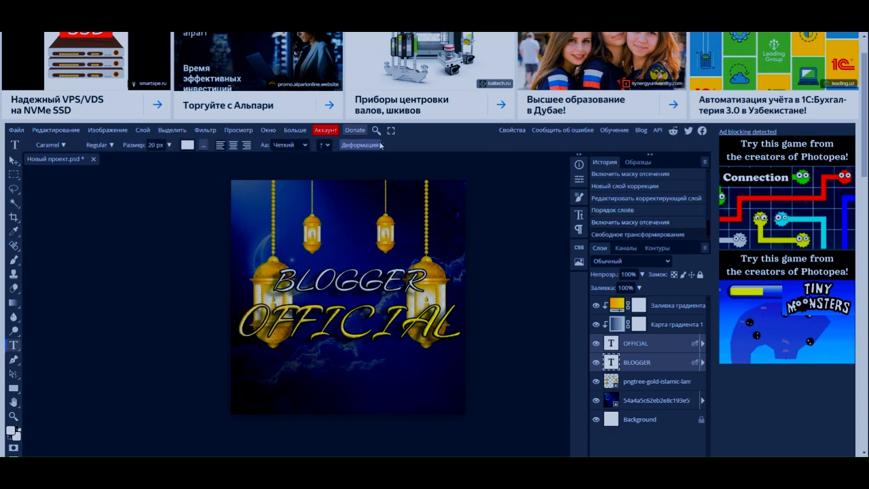
# Export the image as a 720 × 720 px PNG at 100% quality, named "Islomiy avatarka"
pyautogui.click(11, 132)
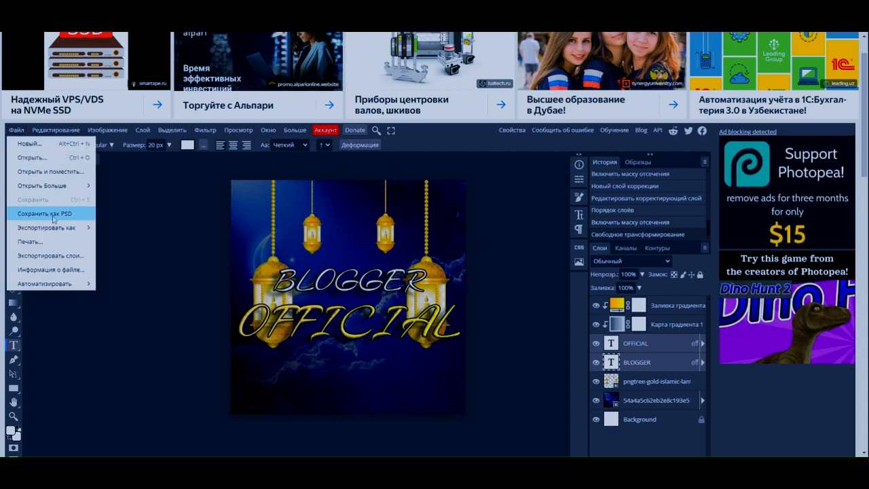
pyautogui.moveTo(54, 227)
pyautogui.click(115, 226)
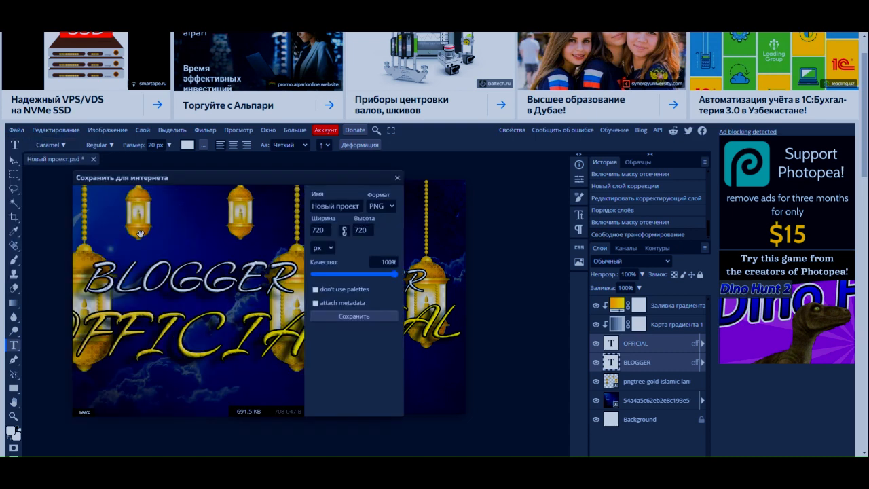
pyautogui.scroll(-2, 172, 244)
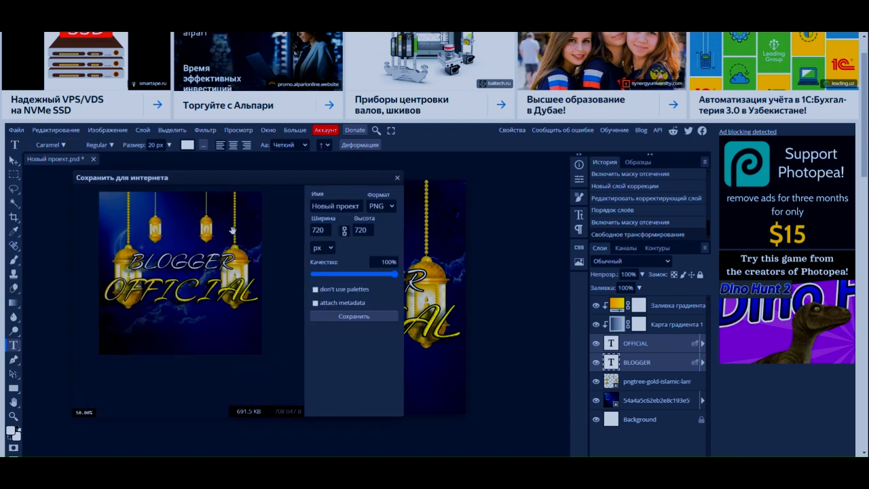
pyautogui.click(335, 206)
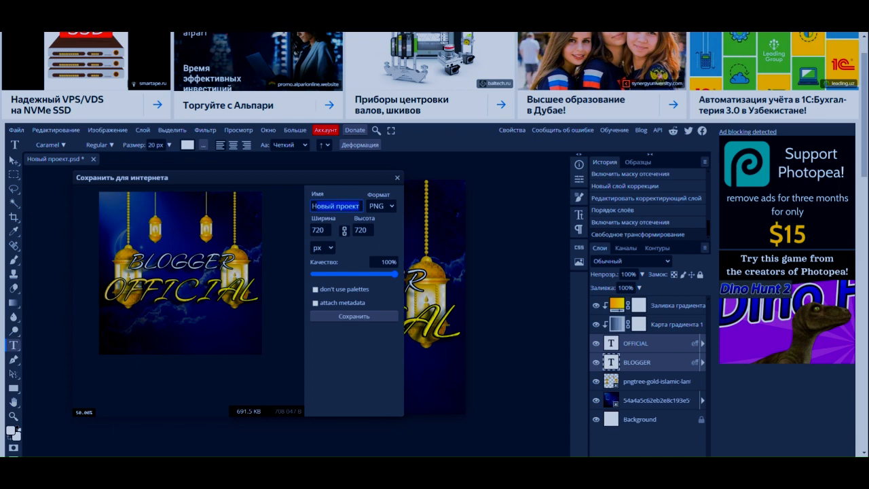
pyautogui.press('BackSpace')
pyautogui.write('Islomiy avatarka')
pyautogui.click(355, 268)
pyautogui.click(382, 317)
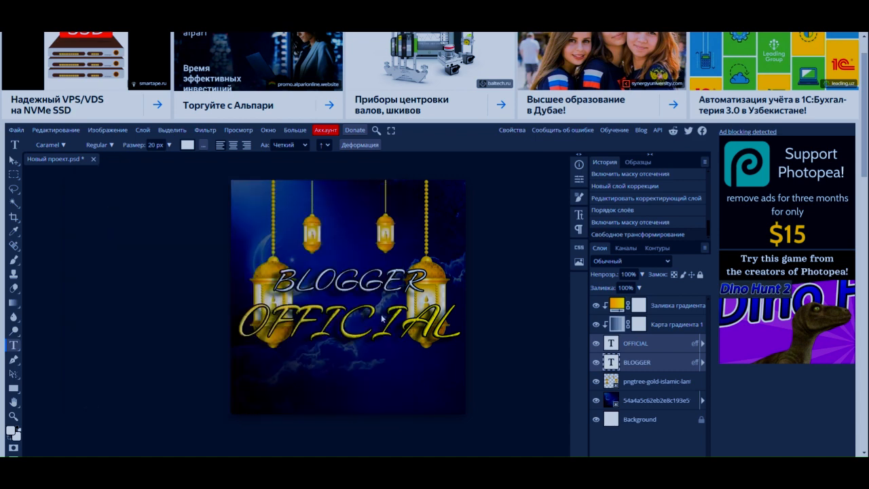